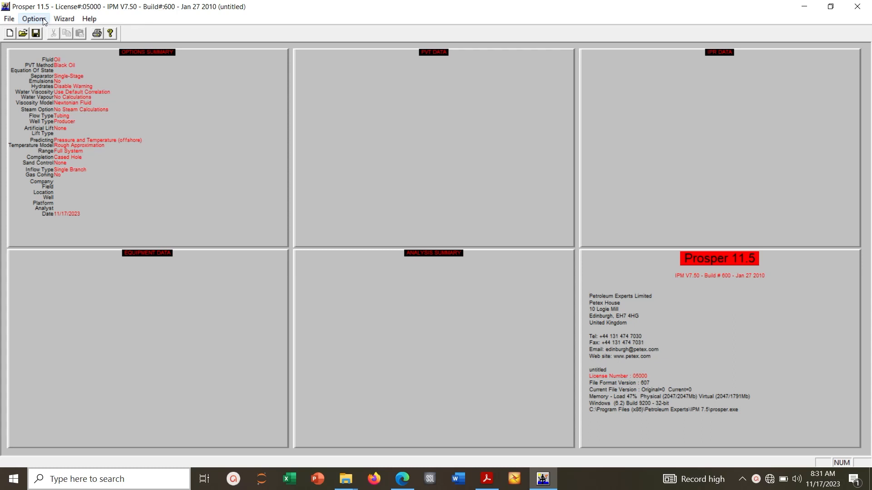
Step: Accept the system summary options for an oil and water, black oil producer with no artificial lift and no sand control
{"action": "left_click", "coordinate": [43, 17]}
{"action": "left_click", "coordinate": [46, 31]}
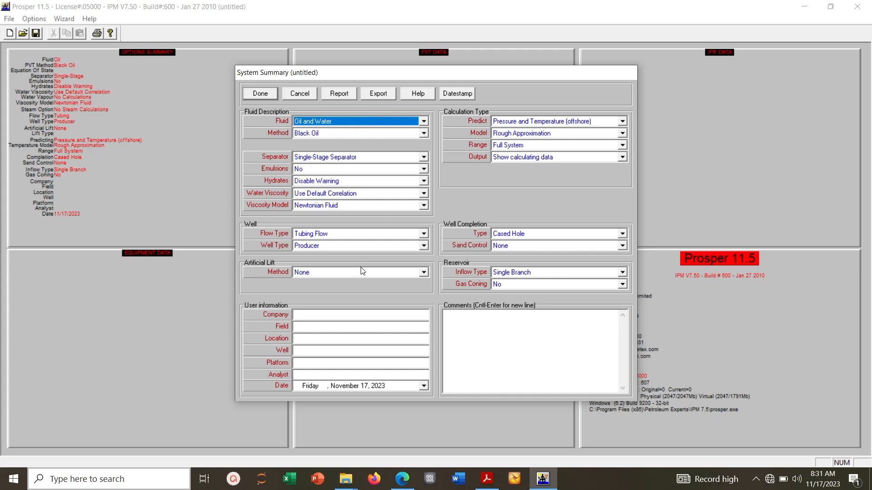
{"action": "left_click", "coordinate": [423, 272]}
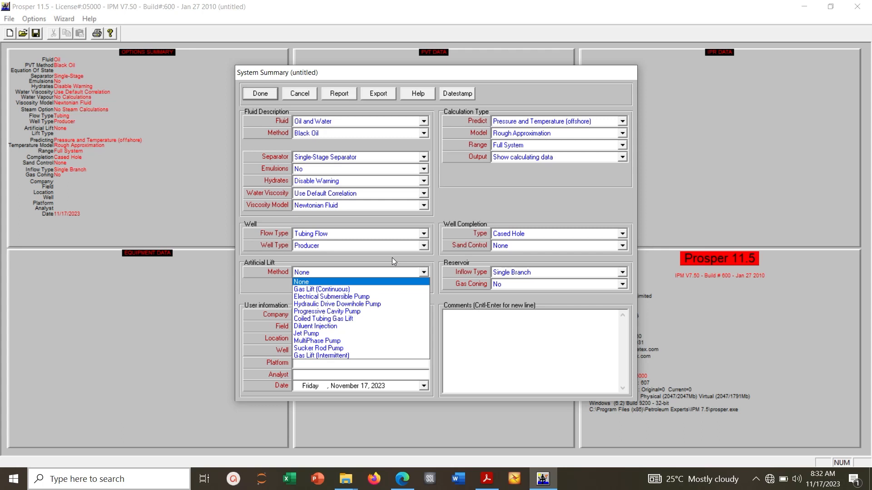
{"action": "left_click", "coordinate": [423, 271]}
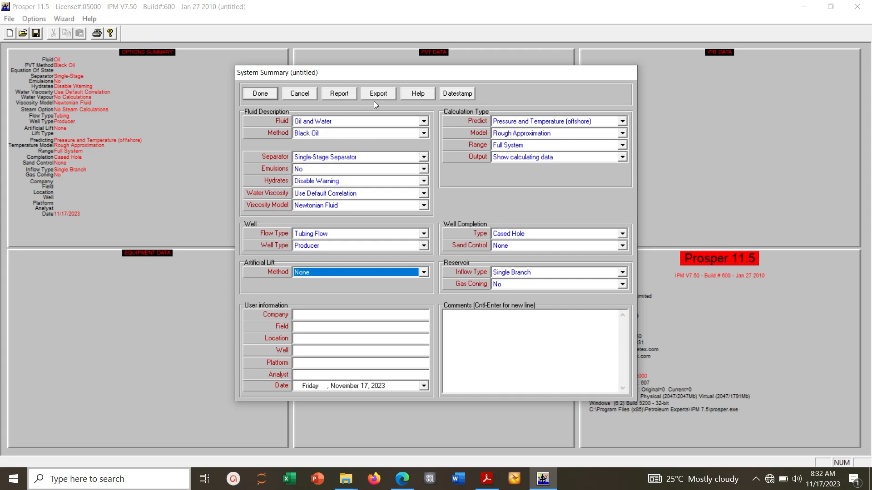
{"action": "left_click", "coordinate": [423, 122]}
{"action": "left_click", "coordinate": [423, 122]}
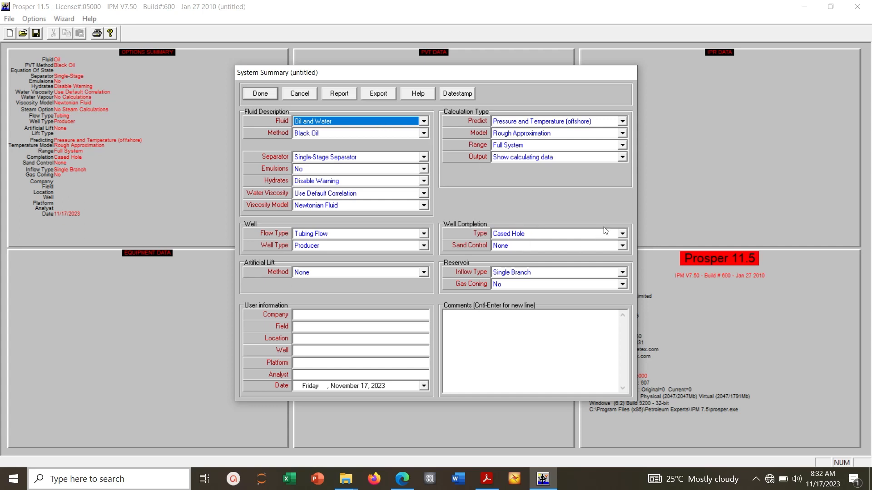
{"action": "left_click", "coordinate": [622, 246]}
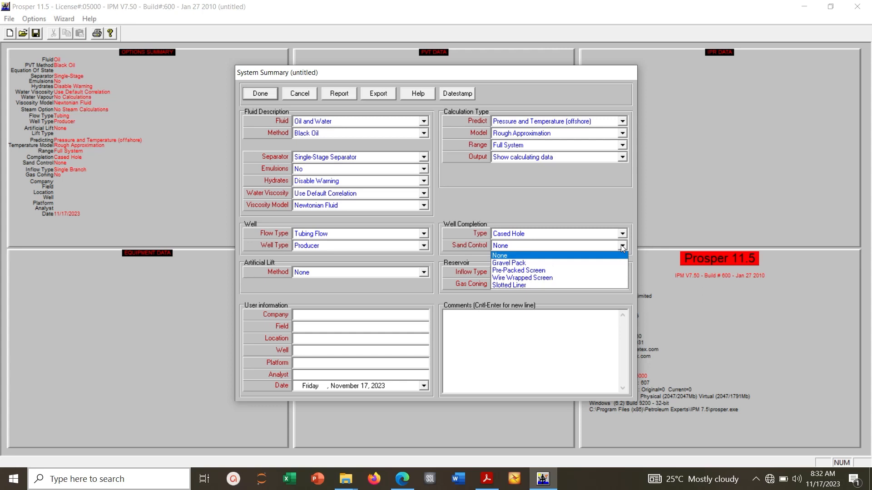
{"action": "left_click", "coordinate": [622, 246]}
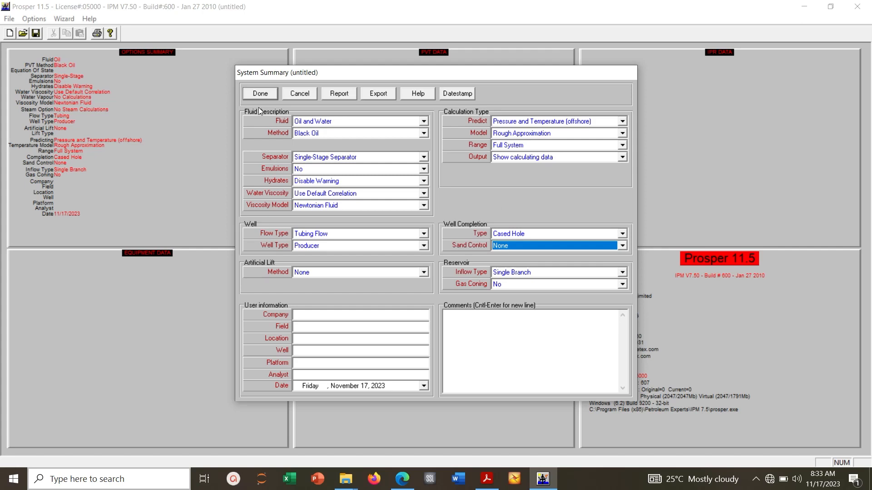
{"action": "left_click", "coordinate": [259, 93]}
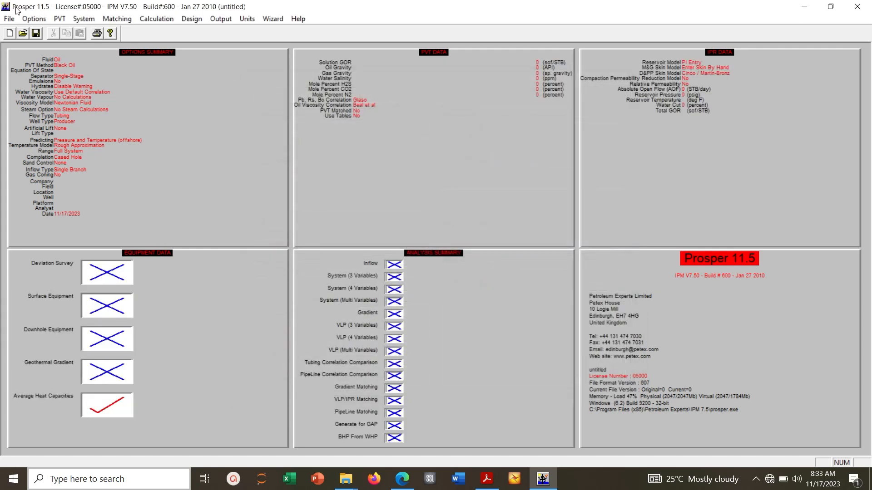
Step: Create a folder named Example 1 on the Desktop while saving the model under a new name
{"action": "left_click", "coordinate": [8, 20]}
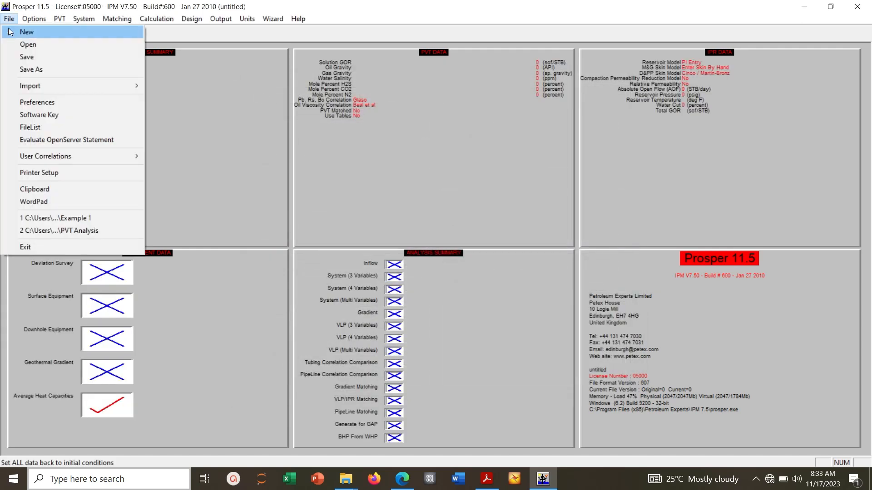
{"action": "left_click", "coordinate": [31, 68]}
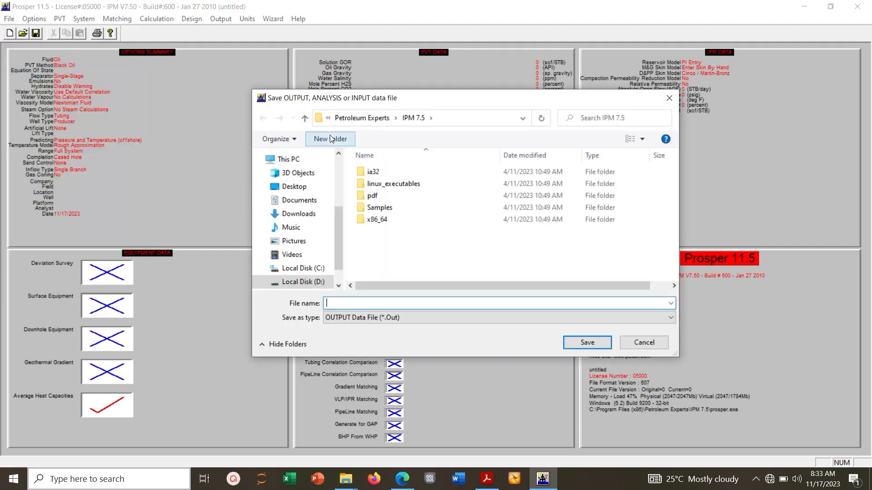
{"action": "left_click", "coordinate": [330, 135]}
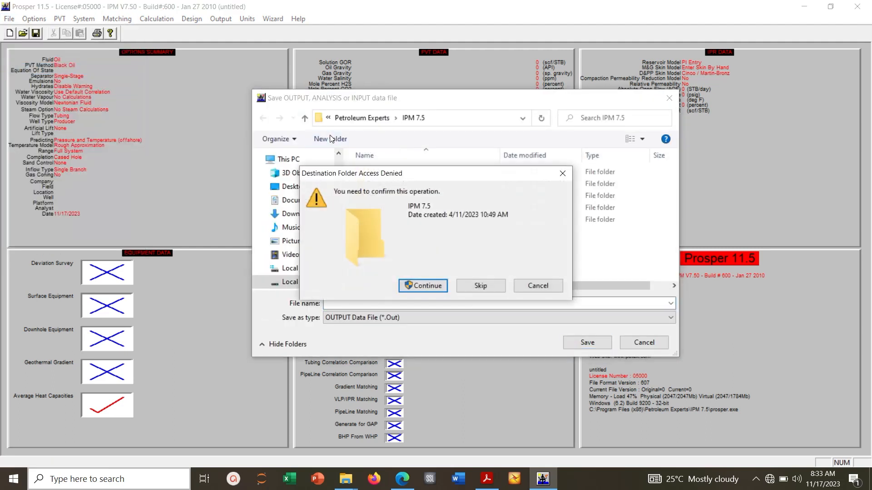
{"action": "left_click", "coordinate": [546, 288]}
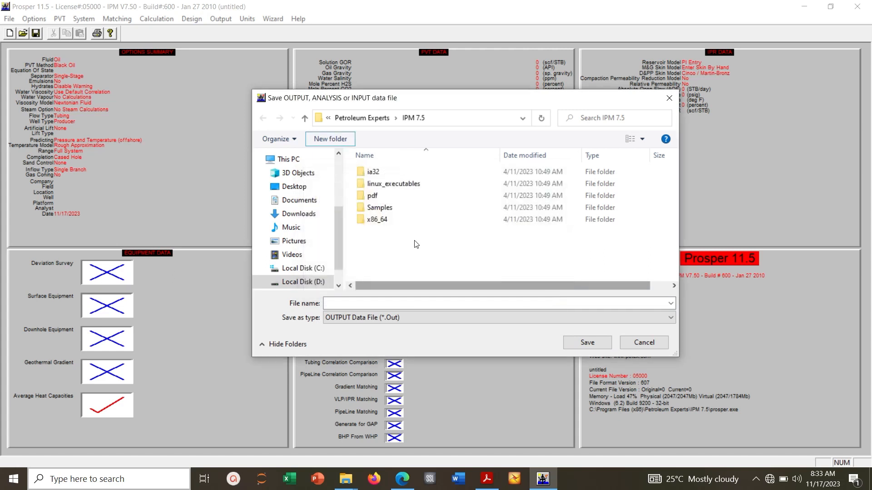
{"action": "left_click", "coordinate": [296, 189]}
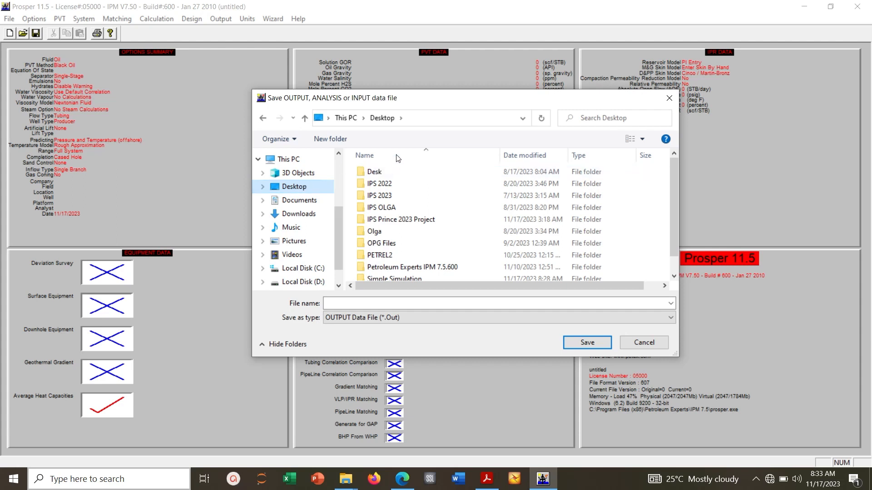
{"action": "left_click", "coordinate": [331, 139]}
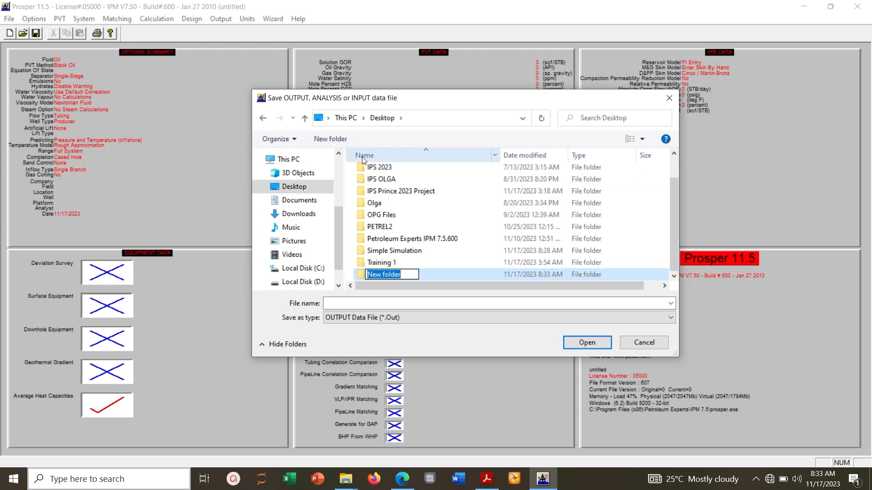
{"action": "type", "text": "Ex"}
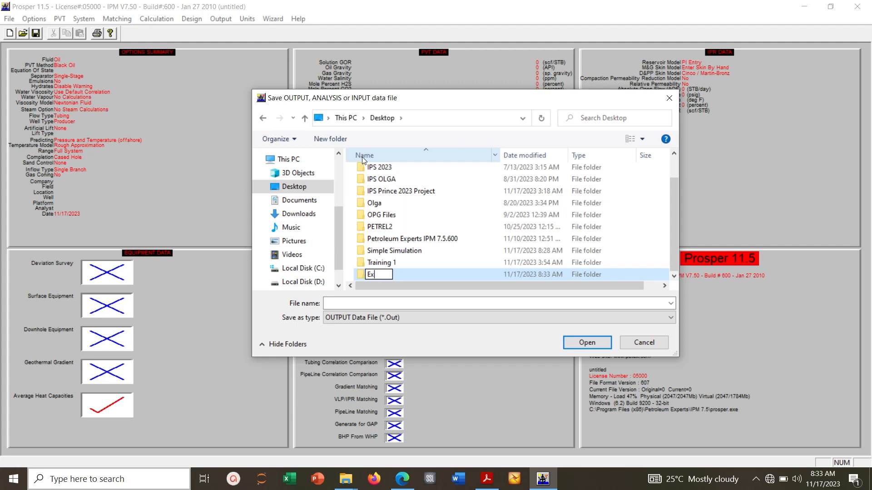
{"action": "type", "text": "ampl1"}
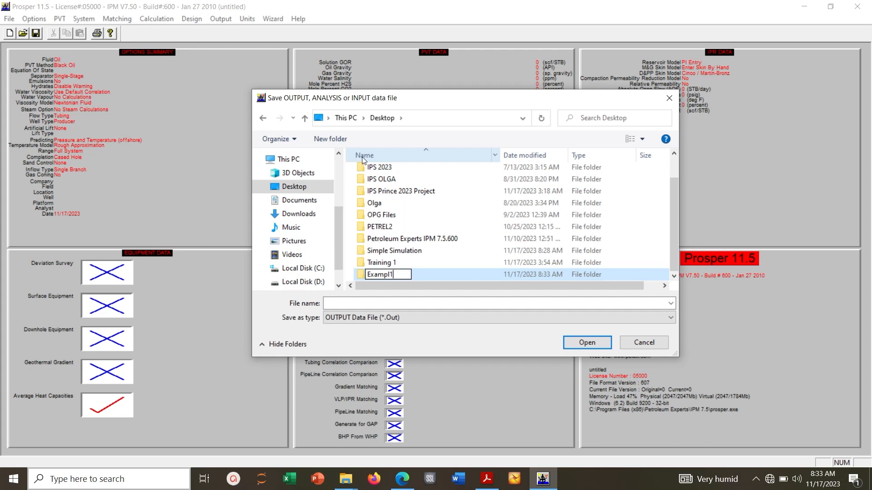
{"action": "key", "text": "BackSpace"}
{"action": "type", "text": "e 1"}
{"action": "left_click", "coordinate": [439, 272]}
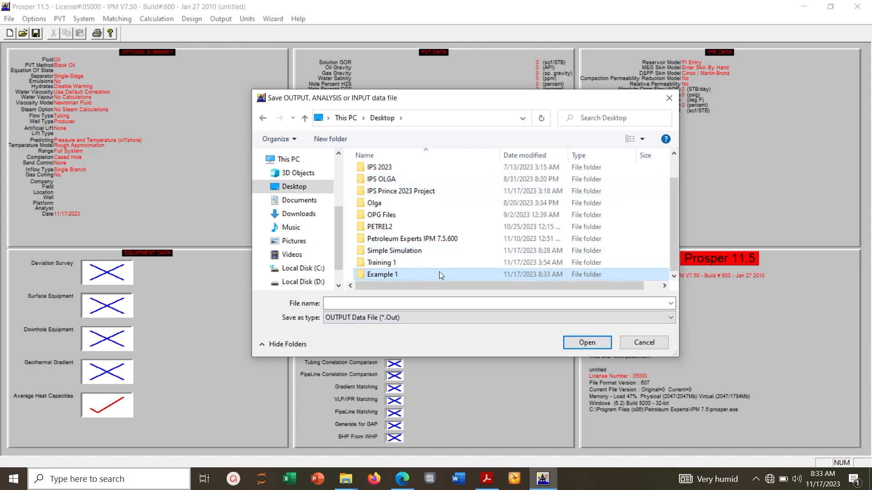
Step: Save the model as Ex1 inside the Example 1 folder
{"action": "double_click", "coordinate": [439, 275]}
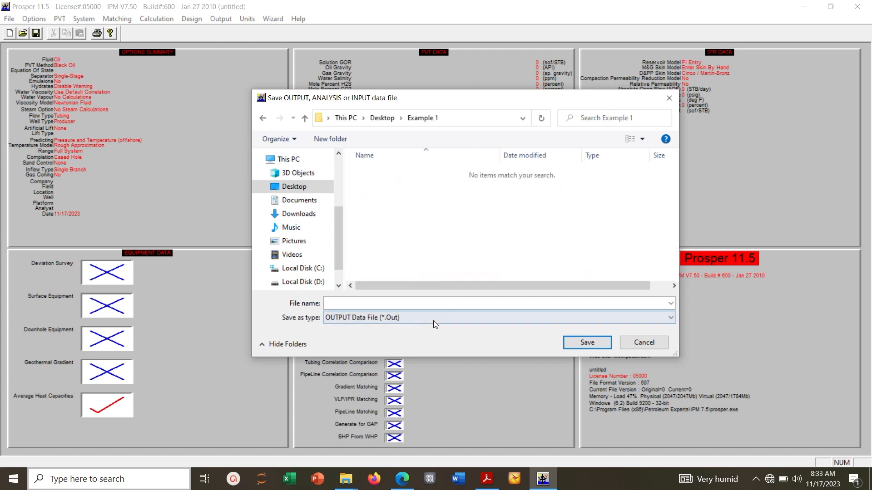
{"action": "left_click", "coordinate": [423, 303]}
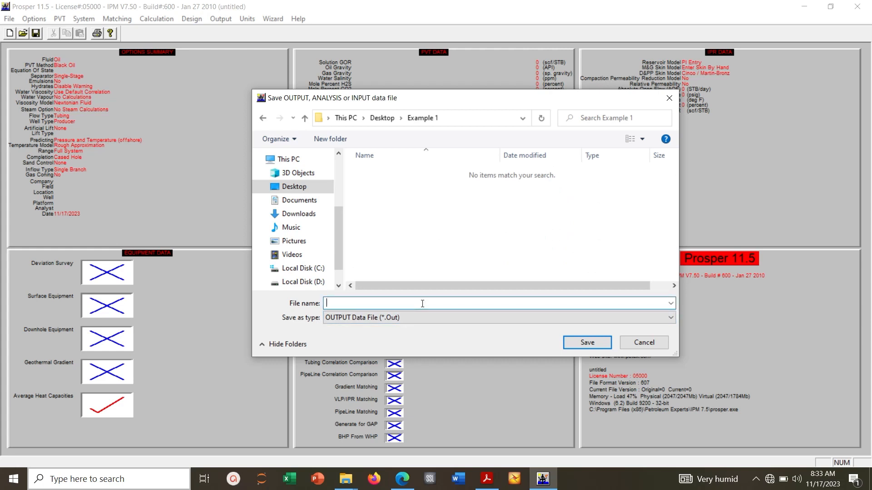
{"action": "type", "text": "Ex1"}
{"action": "key", "text": "Return"}
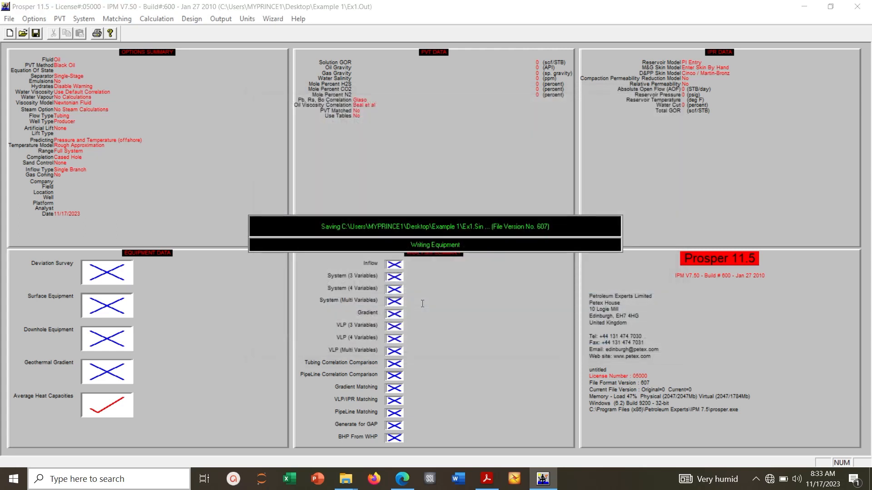
Step: Enter the PVT input data: solution GOR 1200 scf/STB, oil gravity 39 API and gas gravity 0.8
{"action": "left_click", "coordinate": [62, 20]}
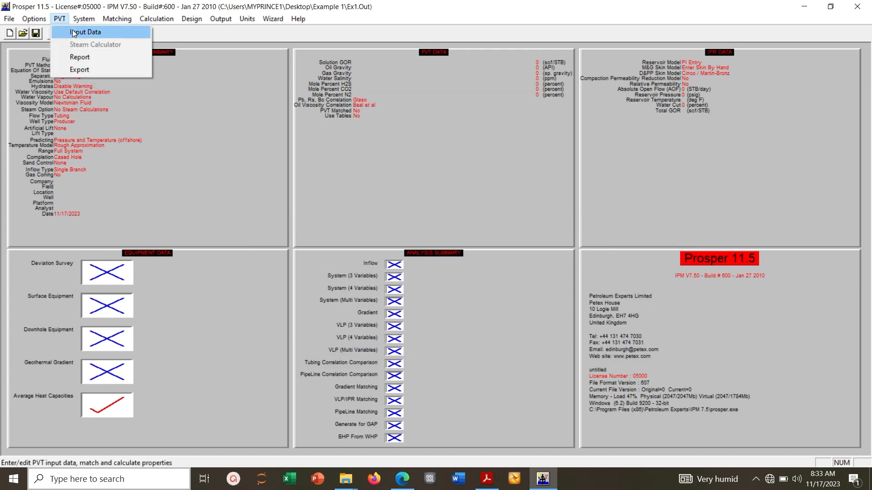
{"action": "left_click", "coordinate": [74, 32]}
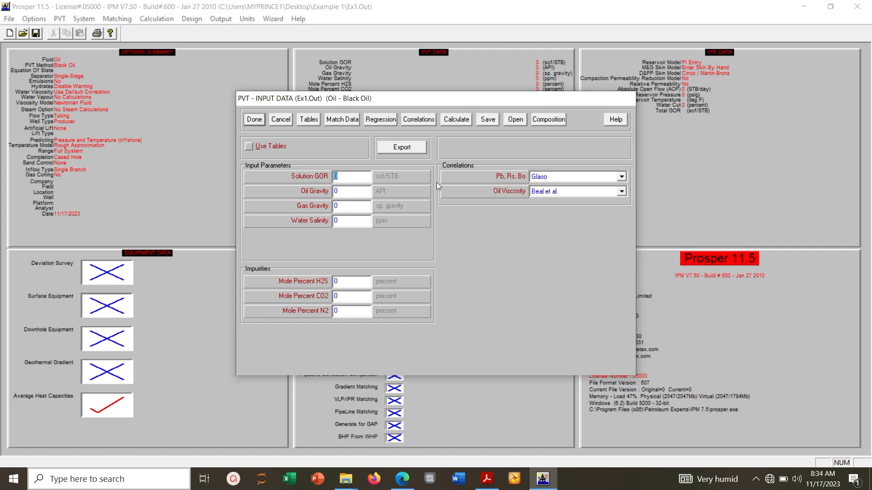
{"action": "type", "text": "1200"}
{"action": "double_click", "coordinate": [338, 195]}
{"action": "type", "text": "39"}
{"action": "double_click", "coordinate": [341, 207]}
{"action": "type", "text": "."}
{"action": "type", "text": "8"}
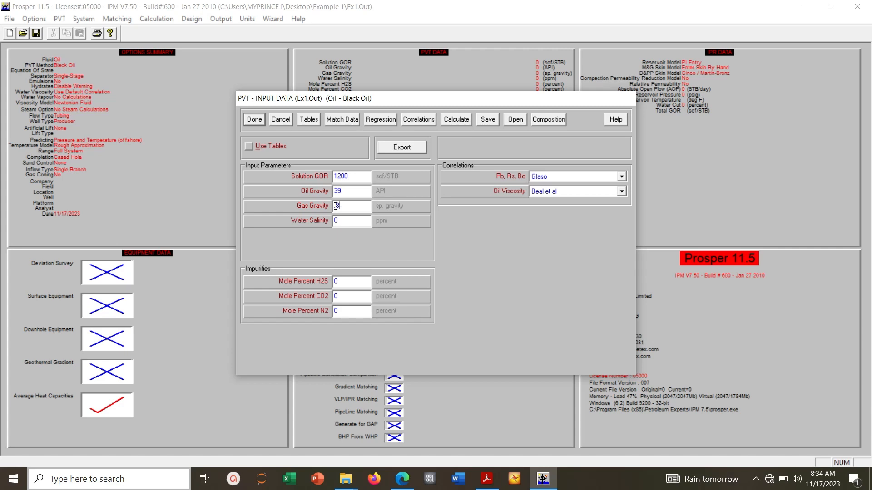
{"action": "type", "text": "0"}
Step: Set the automatic PVT calculation's temperature range from 200 to 200 deg F with 20 steps
{"action": "left_click", "coordinate": [456, 119]}
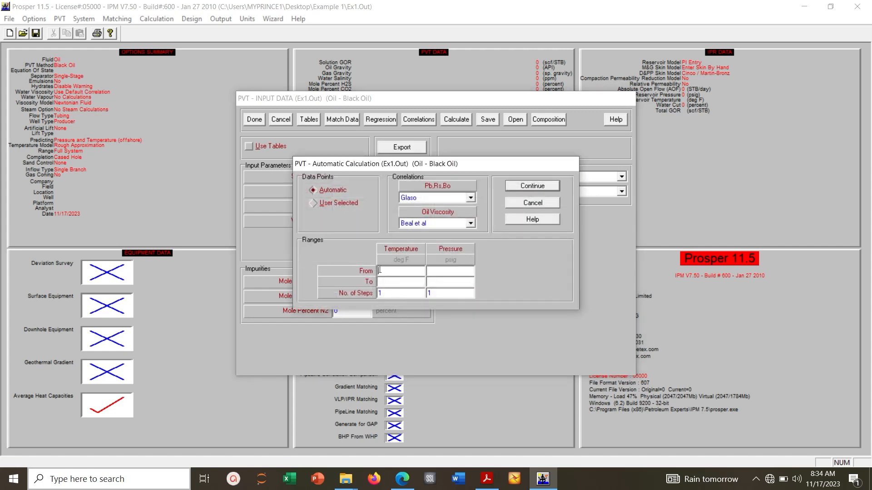
{"action": "left_click", "coordinate": [382, 272]}
{"action": "type", "text": "1"}
{"action": "key", "text": "BackSpace"}
{"action": "type", "text": "200"}
{"action": "key", "text": "Tab"}
{"action": "type", "text": "2000"}
{"action": "key", "text": "BackSpace"}
{"action": "key", "text": "Tab"}
{"action": "type", "text": "20"}
Step: Set the pressure range from 3200 to 3500 psig with 20 steps and continue to the calculation results
{"action": "type", "text": "3500"}
{"action": "type", "text": "3200"}
{"action": "key", "text": "Tab"}
{"action": "type", "text": "20"}
{"action": "left_click", "coordinate": [532, 186]}
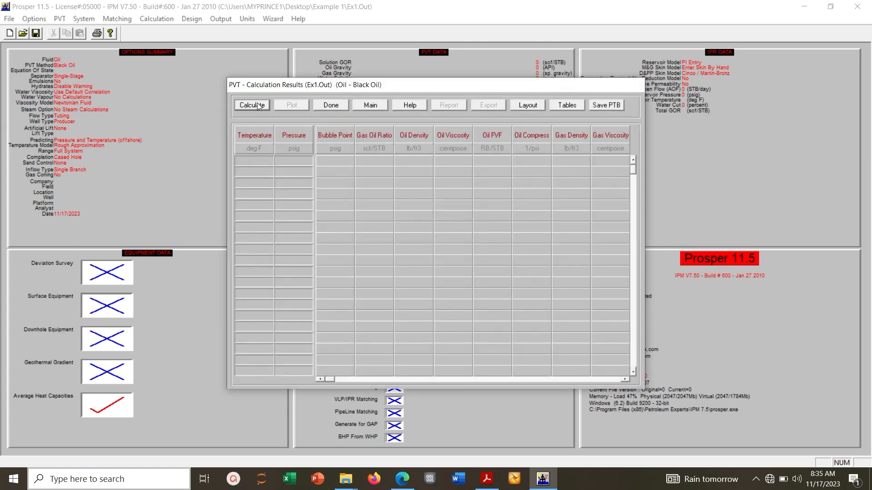
Step: Calculate the PVT properties and transfer the calculation results to the PVT tables
{"action": "left_click", "coordinate": [253, 105]}
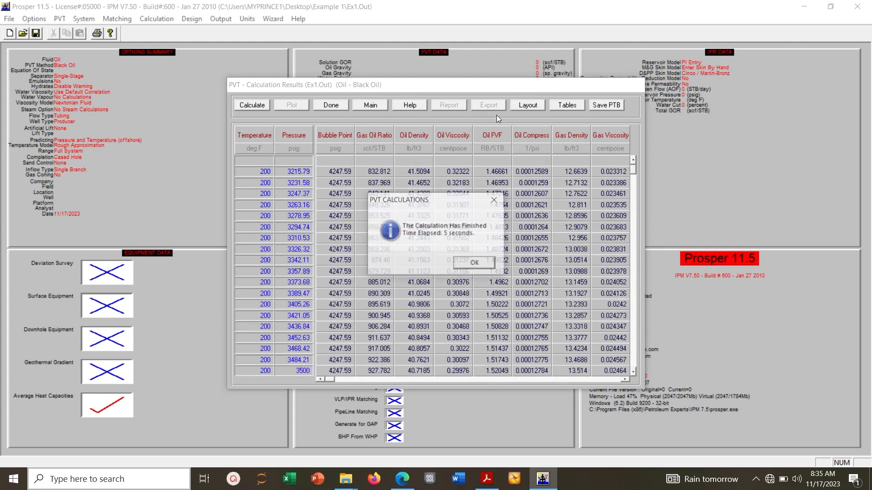
{"action": "left_click", "coordinate": [474, 264]}
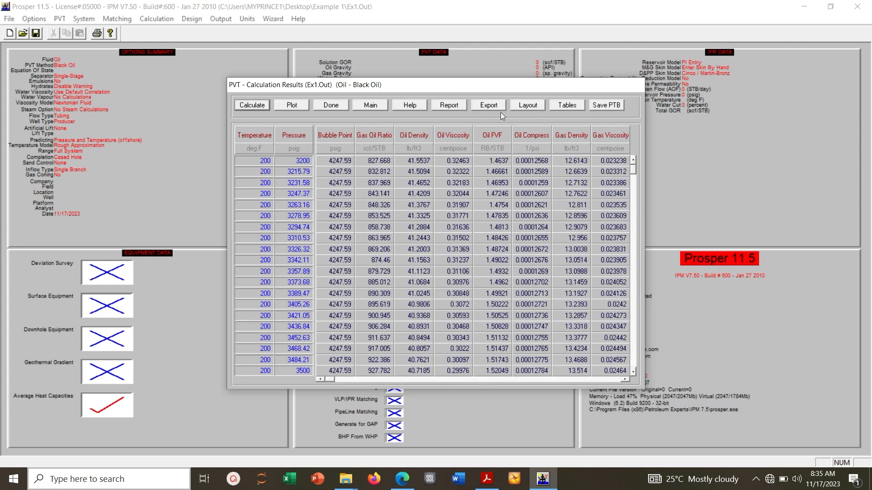
{"action": "left_click", "coordinate": [563, 107]}
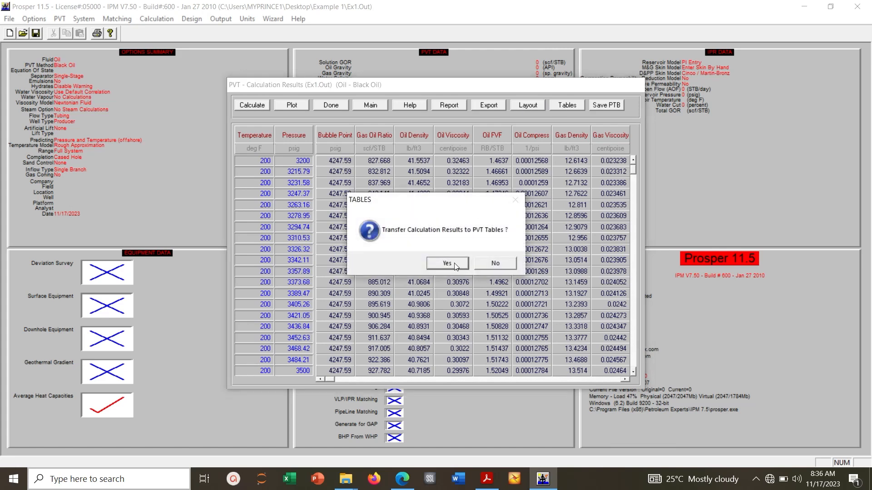
{"action": "left_click", "coordinate": [455, 266]}
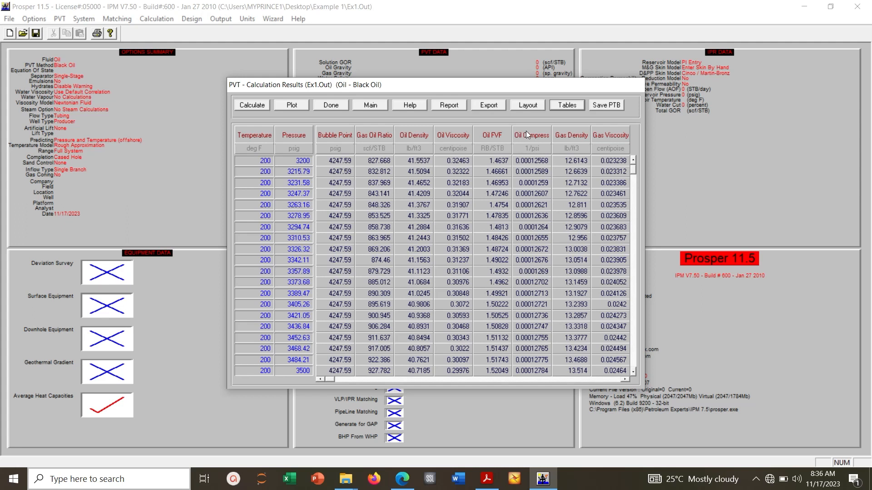
Step: Examine the remaining oil, gas and water property columns in the PVT calculation results
{"action": "left_click", "coordinate": [625, 379]}
{"action": "left_click", "coordinate": [625, 378]}
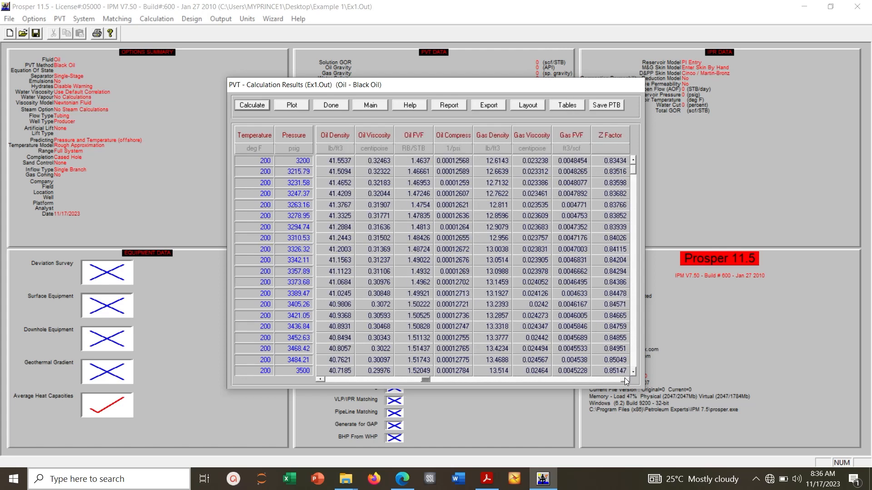
{"action": "left_click", "coordinate": [624, 378]}
{"action": "left_click", "coordinate": [625, 378]}
{"action": "left_click", "coordinate": [624, 378]}
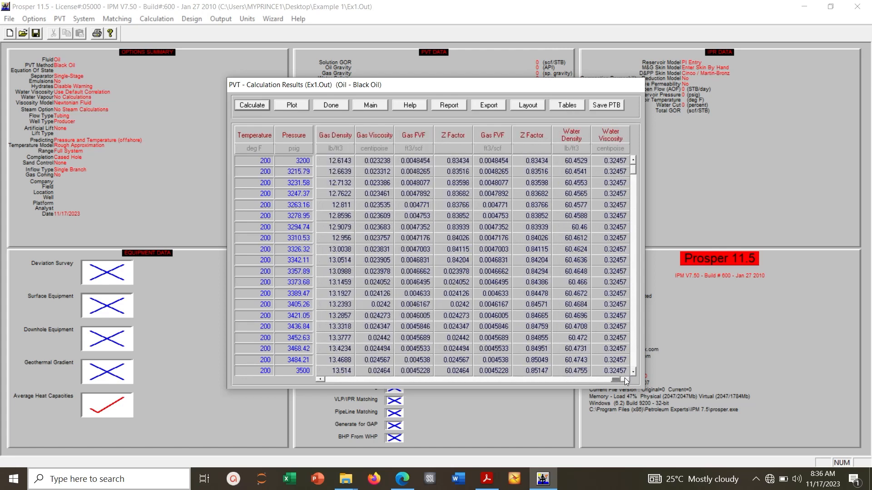
{"action": "left_click", "coordinate": [625, 377]}
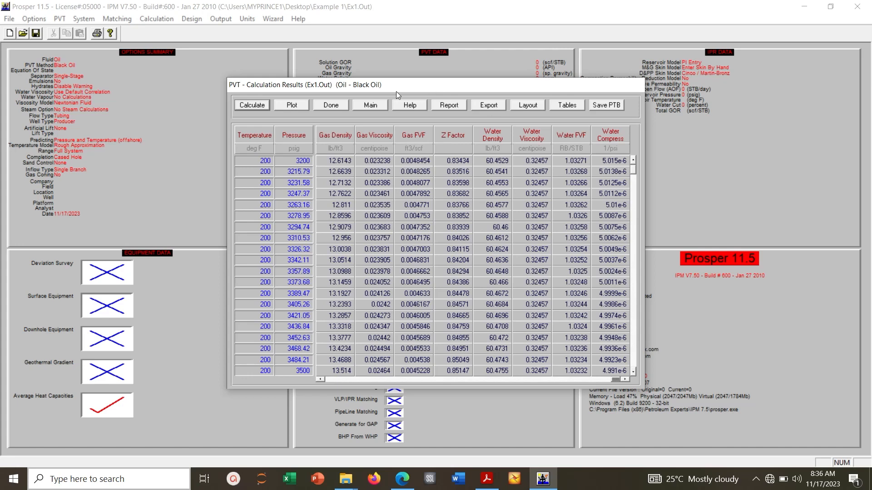
Step: Return to the PVT input data and fill the match data by transferring it from the PVT tables
{"action": "left_click", "coordinate": [370, 105]}
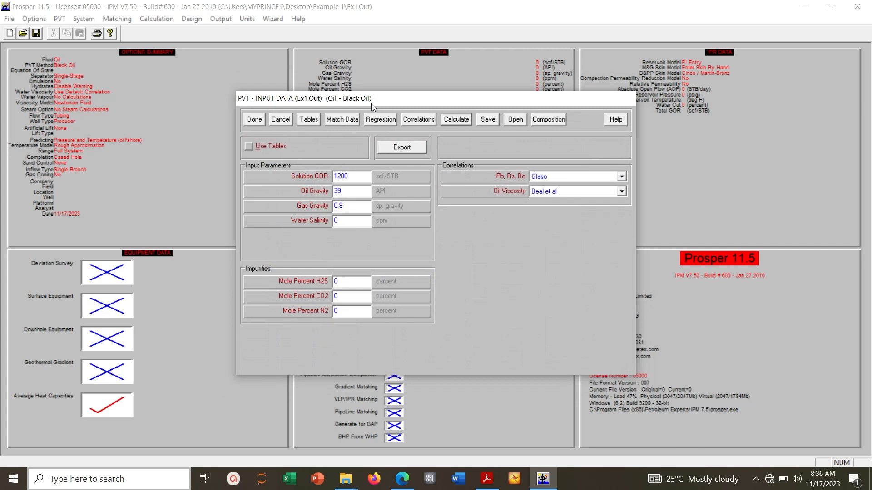
{"action": "left_click", "coordinate": [338, 118]}
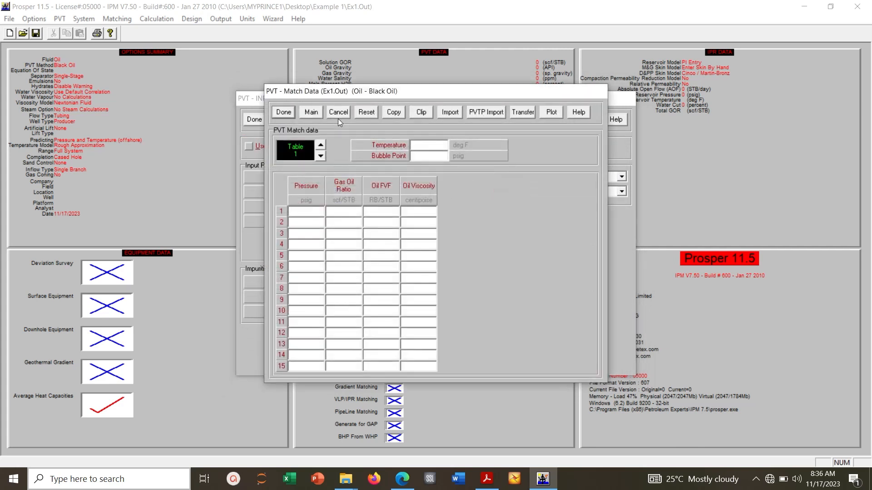
{"action": "left_click", "coordinate": [529, 113]}
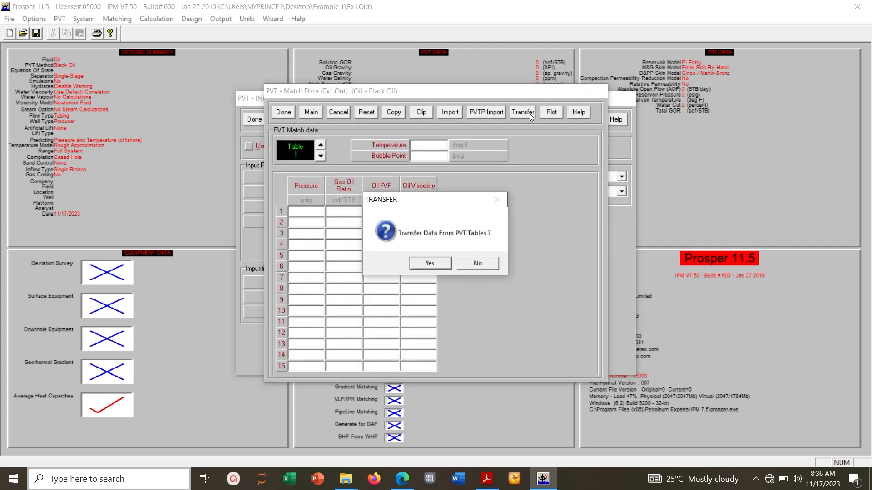
{"action": "left_click", "coordinate": [439, 266]}
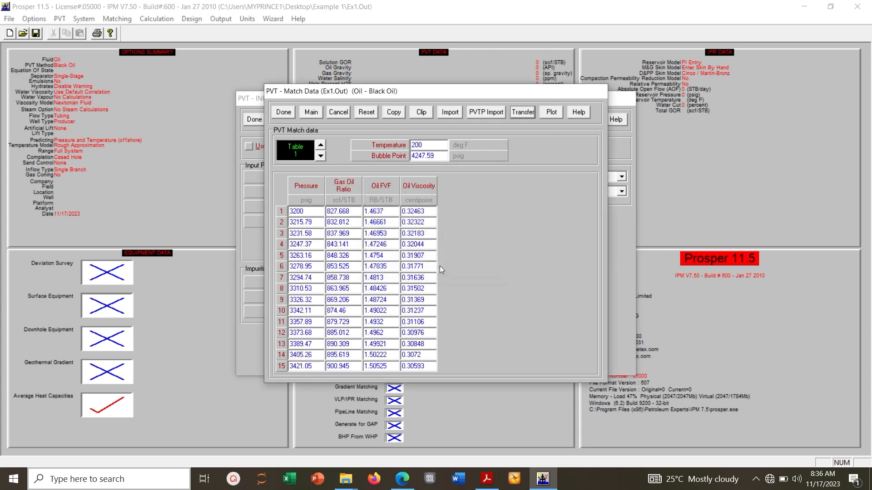
Step: Run the PVT regression matching all properties to the match data, and save the model over Ex1.Out
{"action": "left_click", "coordinate": [280, 112]}
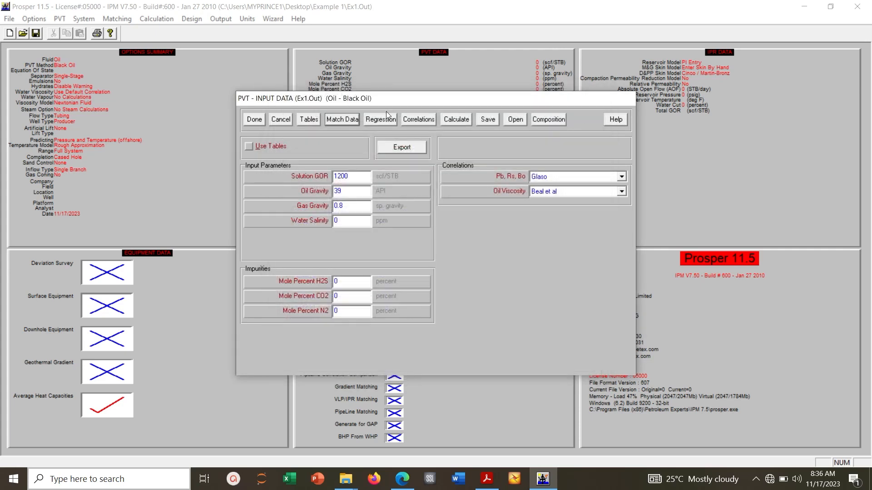
{"action": "left_click", "coordinate": [390, 122]}
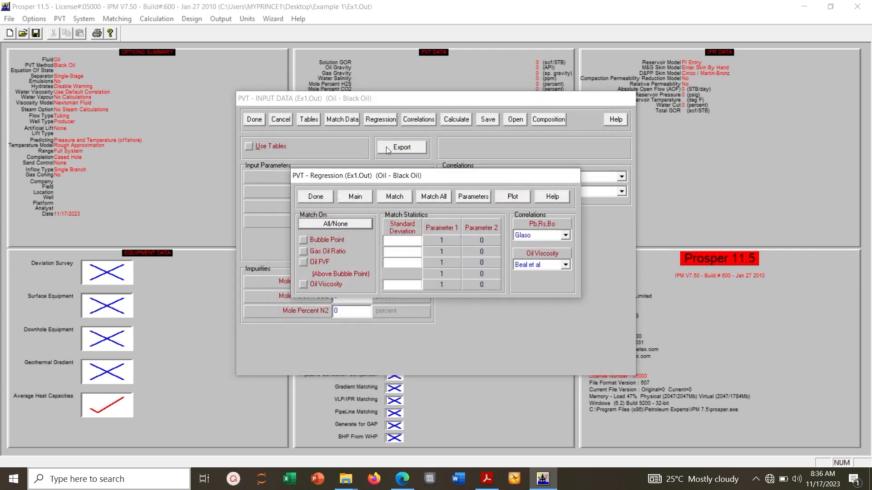
{"action": "left_click", "coordinate": [427, 197]}
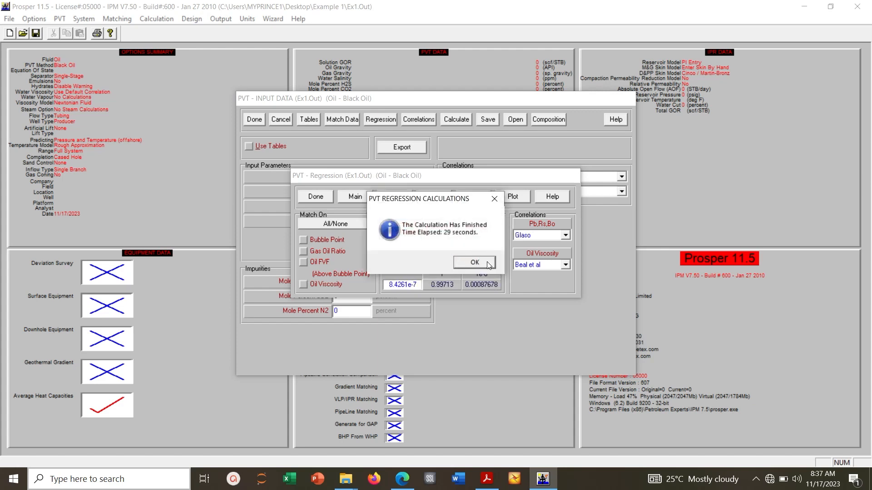
{"action": "left_click", "coordinate": [489, 264]}
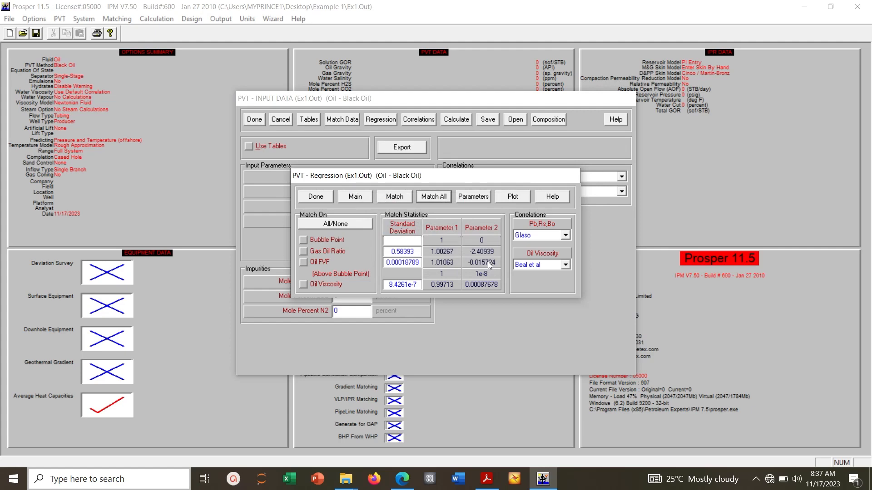
{"action": "left_click", "coordinate": [358, 197]}
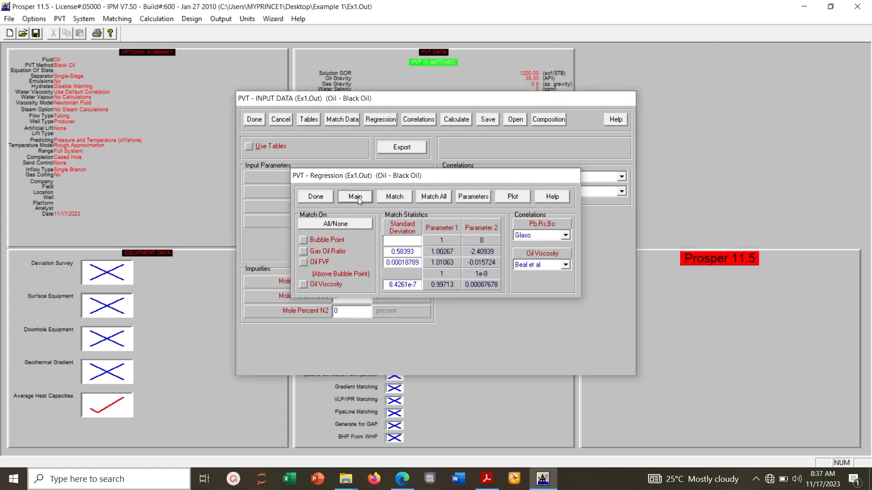
{"action": "left_click", "coordinate": [38, 35]}
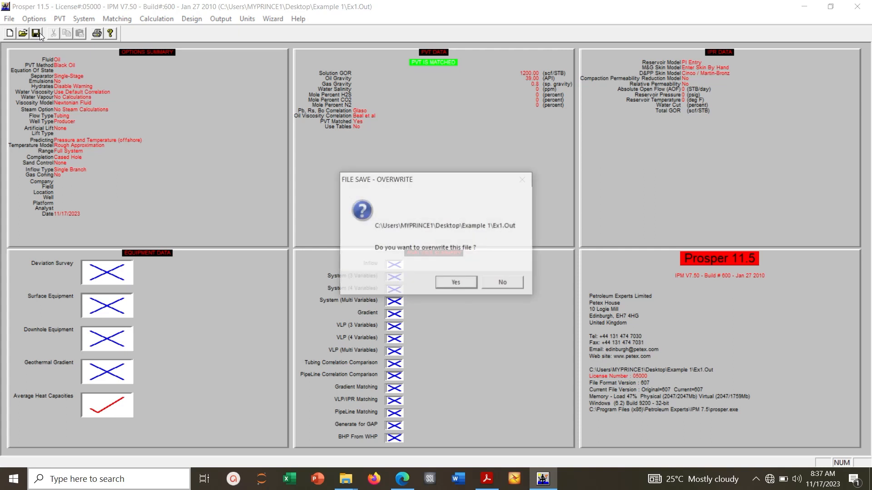
{"action": "left_click", "coordinate": [443, 284]}
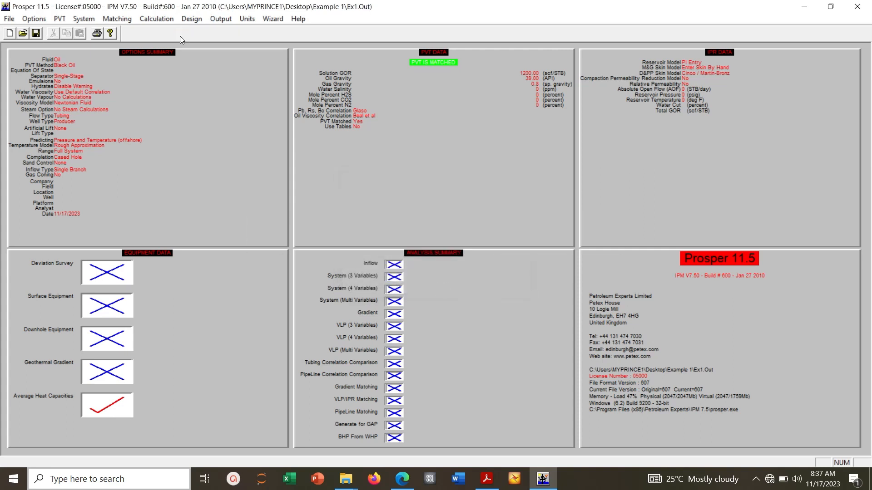
Step: Open the tubing equipment data and start editing all five input sections, beginning with the deviation survey
{"action": "left_click", "coordinate": [82, 19]}
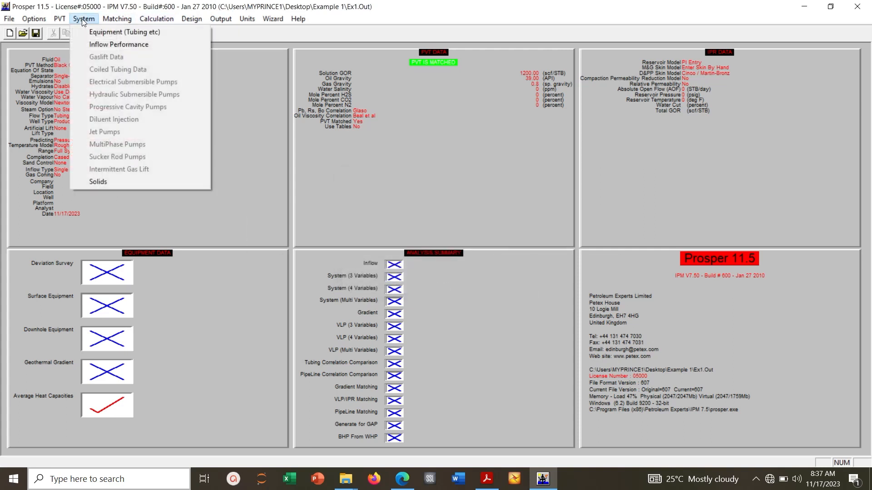
{"action": "left_click", "coordinate": [94, 33]}
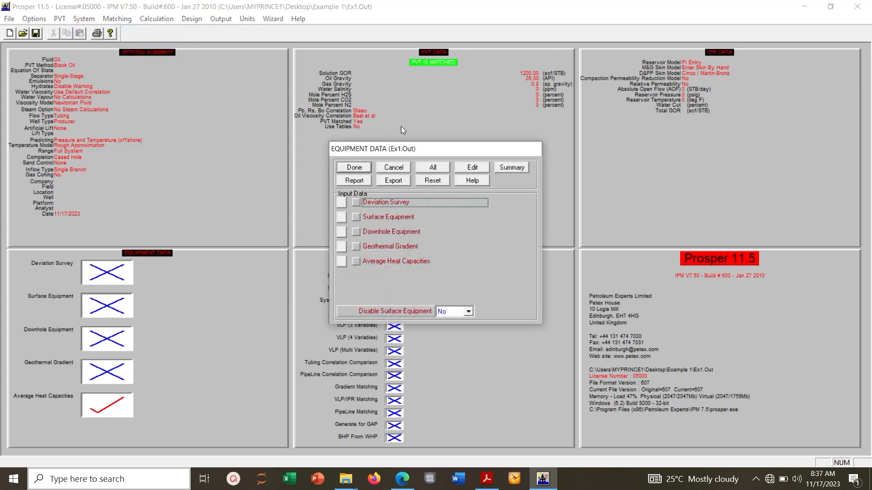
{"action": "left_click", "coordinate": [433, 168]}
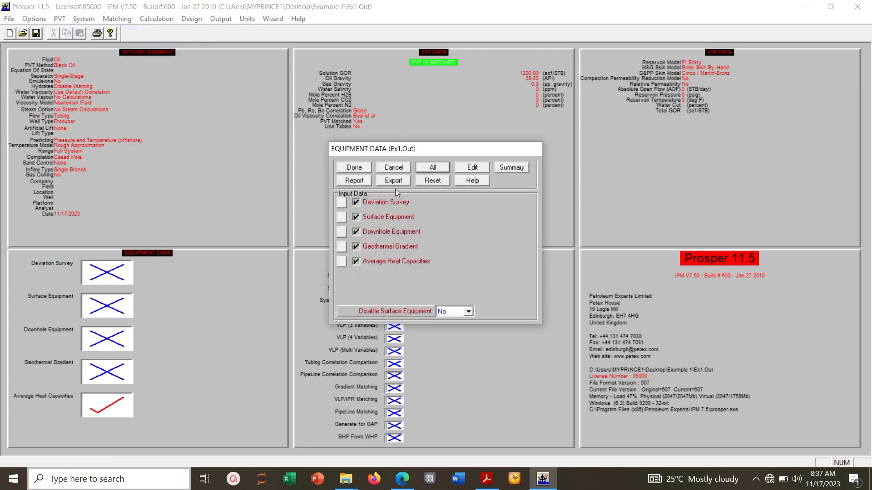
{"action": "left_click", "coordinate": [470, 168]}
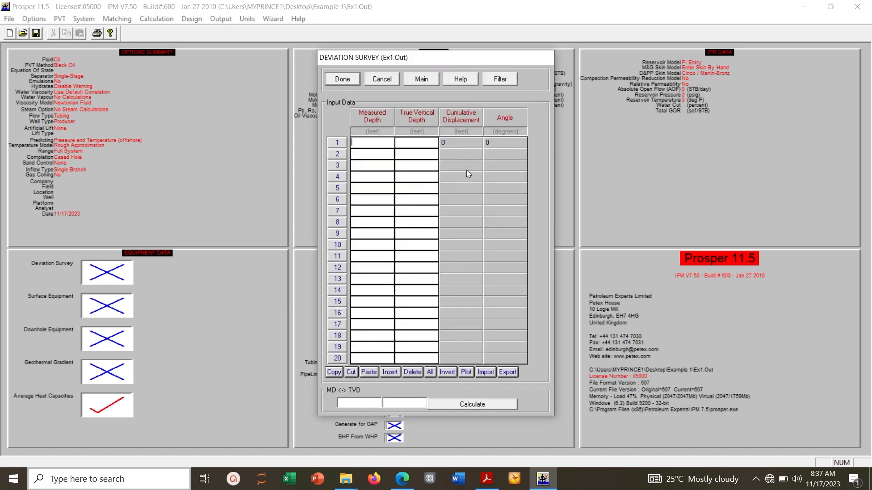
Step: Enter deviation survey points at 0 feet MD and TVD and at 10000 feet MD with 9800 feet TVD, and accept them
{"action": "left_click", "coordinate": [370, 146]}
{"action": "type", "text": "0"}
{"action": "key", "text": "Tab"}
{"action": "type", "text": "0"}
{"action": "key", "text": "Tab"}
{"action": "type", "text": "10000"}
{"action": "key", "text": "Tab"}
{"action": "type", "text": "9"}
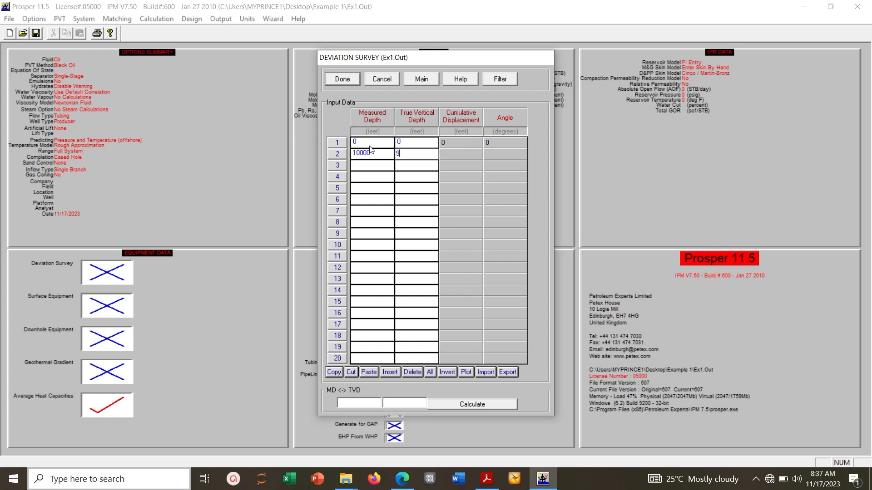
{"action": "type", "text": "800"}
{"action": "left_click", "coordinate": [338, 79]}
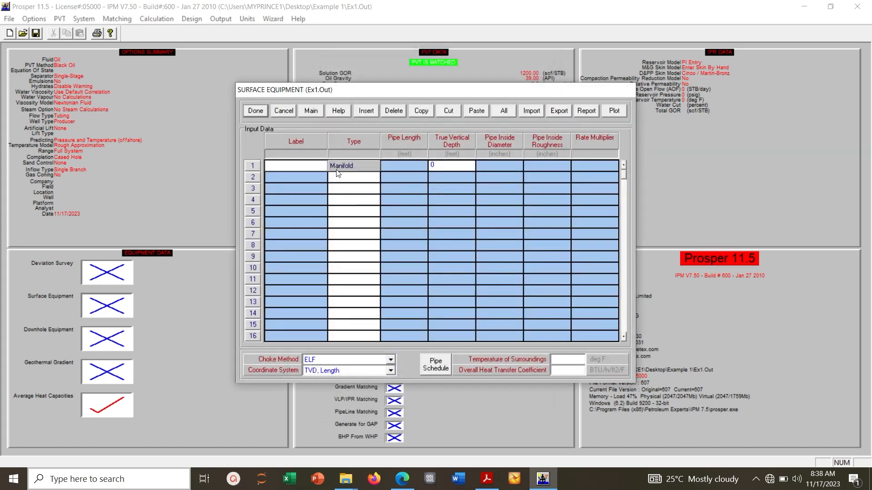
Step: Add a choke with a 4-inch inside diameter below the manifold in the surface equipment
{"action": "left_click", "coordinate": [354, 178]}
{"action": "left_click", "coordinate": [374, 178]}
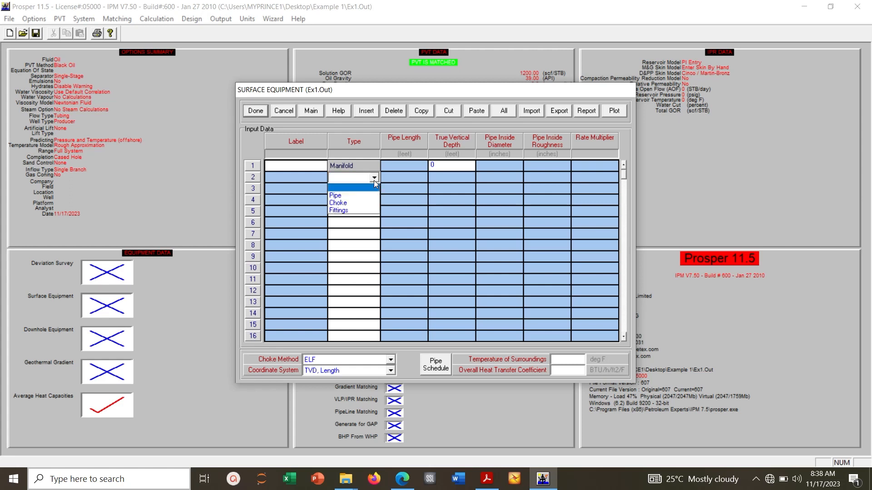
{"action": "left_click", "coordinate": [352, 203]}
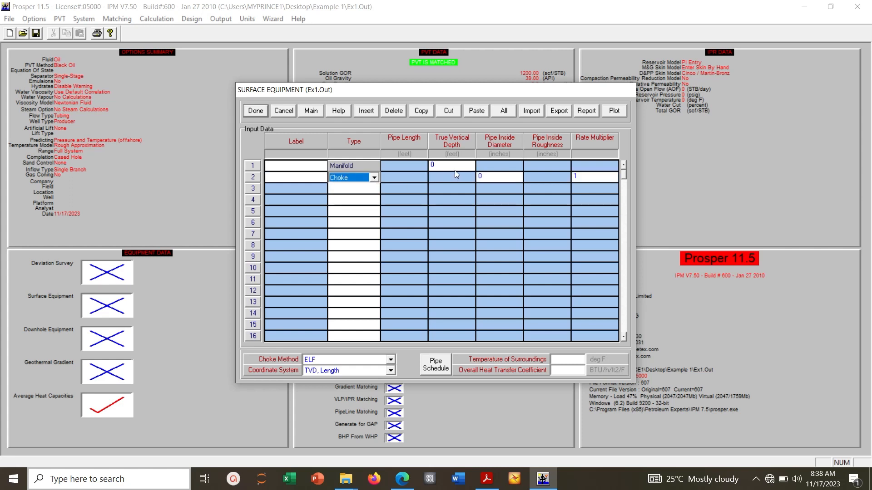
{"action": "left_click", "coordinate": [496, 179]}
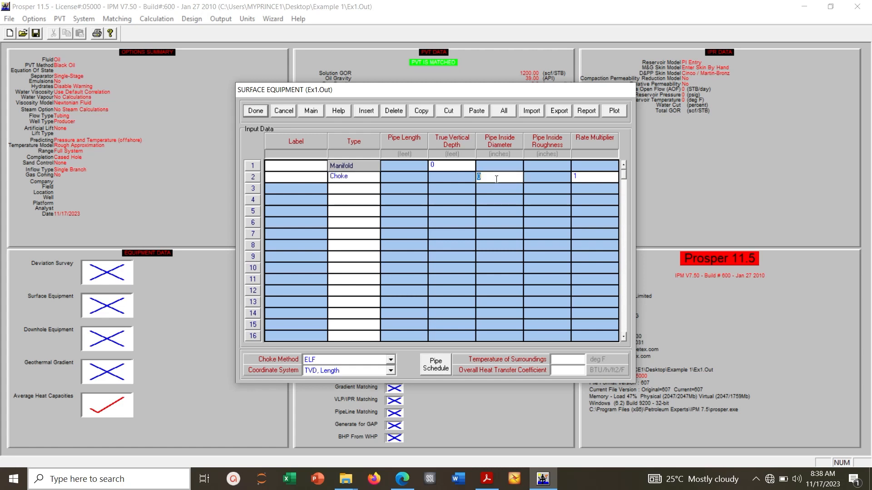
{"action": "type", "text": "4"}
{"action": "left_click", "coordinate": [370, 190]}
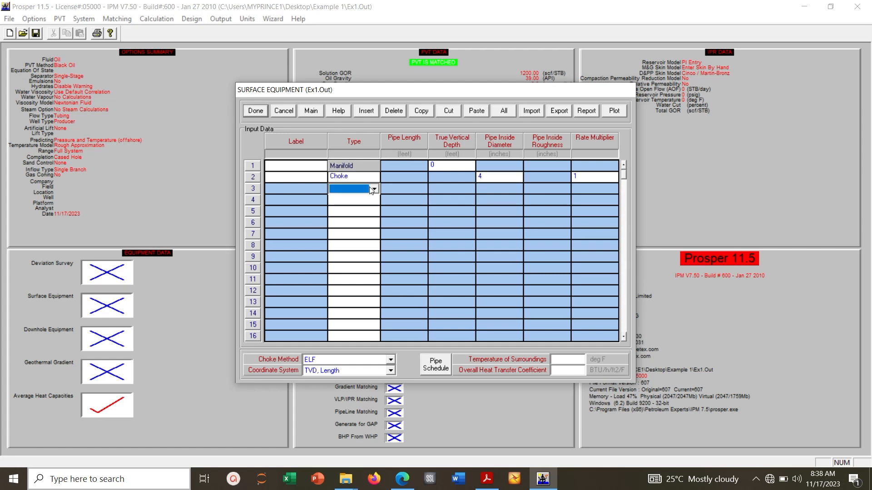
{"action": "left_click", "coordinate": [373, 190]}
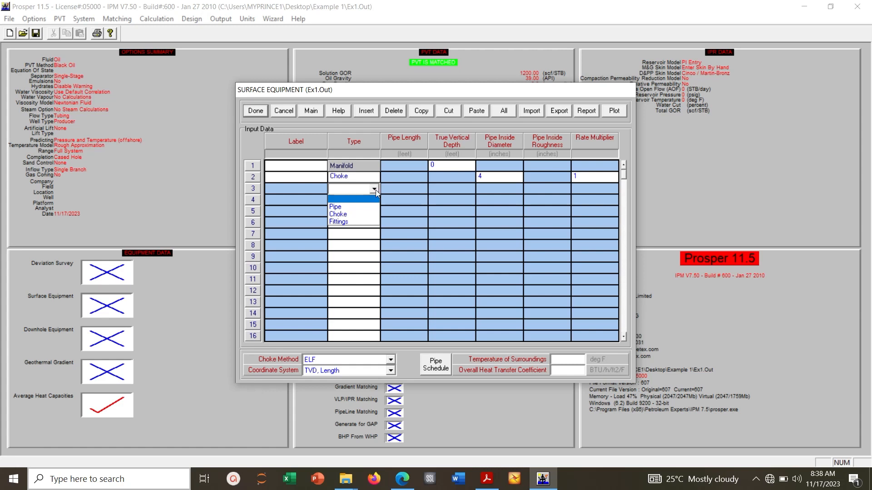
{"action": "left_click", "coordinate": [375, 189]}
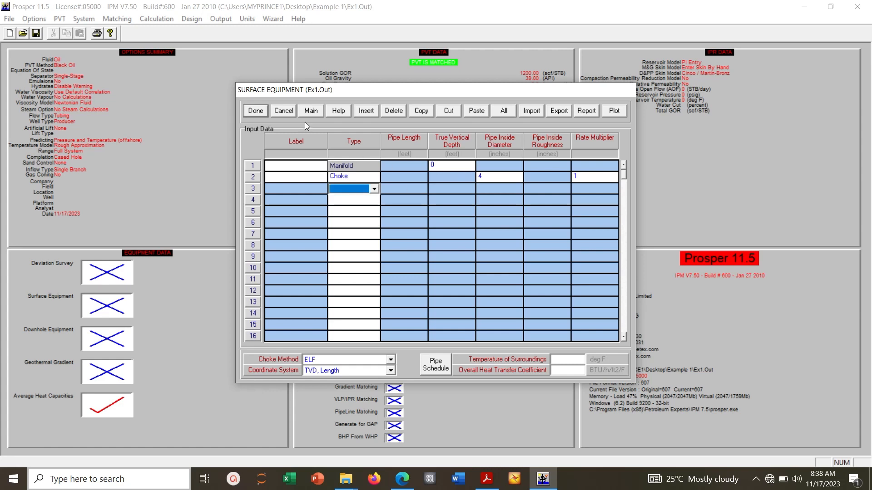
Step: Set the temperature of surroundings to 100 deg F and the overall heat transfer coefficient to 5, and accept the surface equipment
{"action": "left_click", "coordinate": [557, 361]}
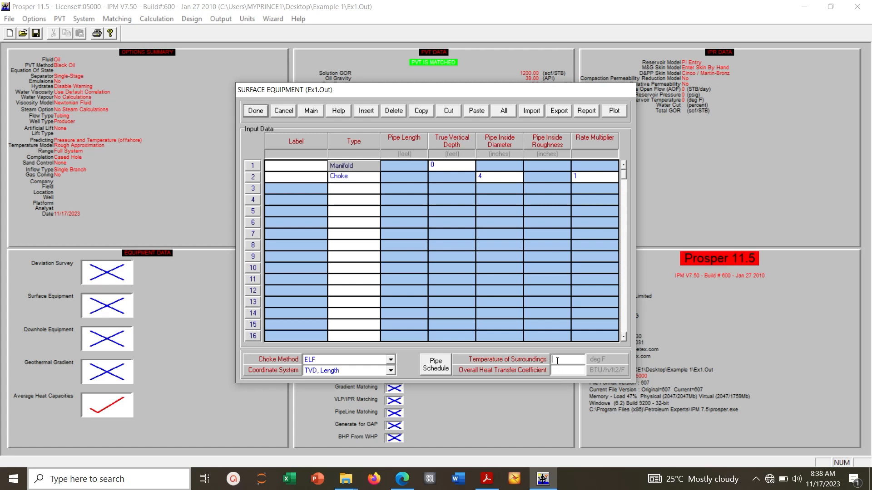
{"action": "type", "text": "1"}
{"action": "type", "text": "00"}
{"action": "type", "text": "5"}
{"action": "left_click", "coordinate": [254, 112]}
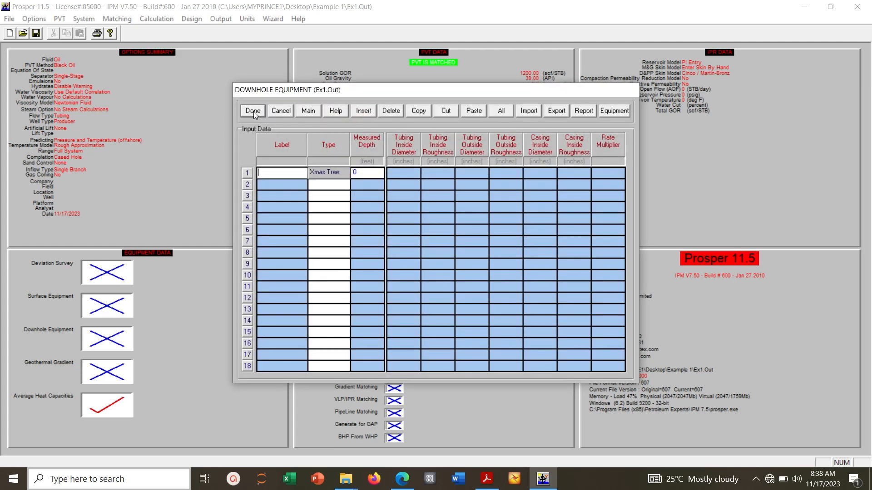
Step: Add tubing below the Xmas Tree with a measured depth of 9500 feet and an inside diameter of 3 inches
{"action": "left_click", "coordinate": [345, 185]}
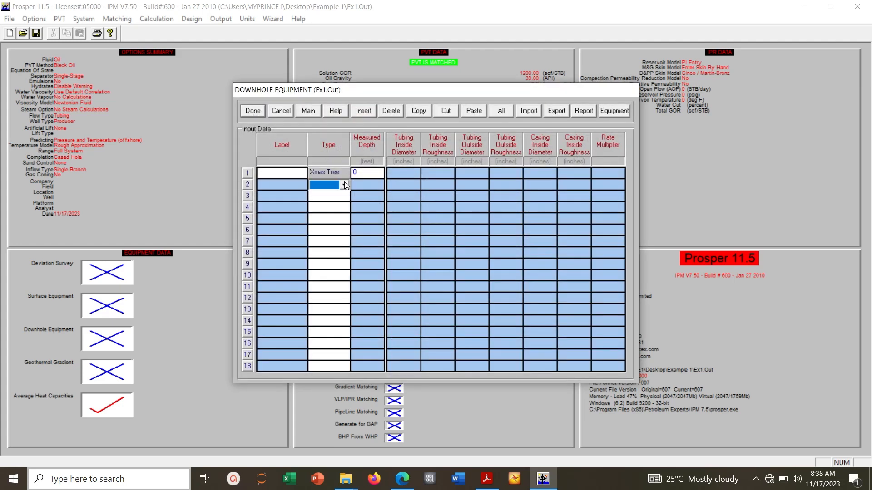
{"action": "left_click", "coordinate": [346, 184]}
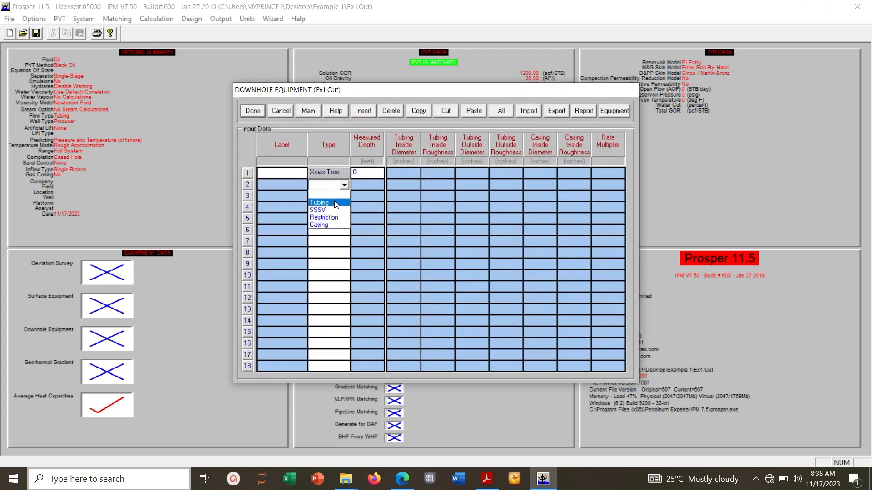
{"action": "left_click", "coordinate": [336, 204]}
{"action": "left_click", "coordinate": [357, 184]}
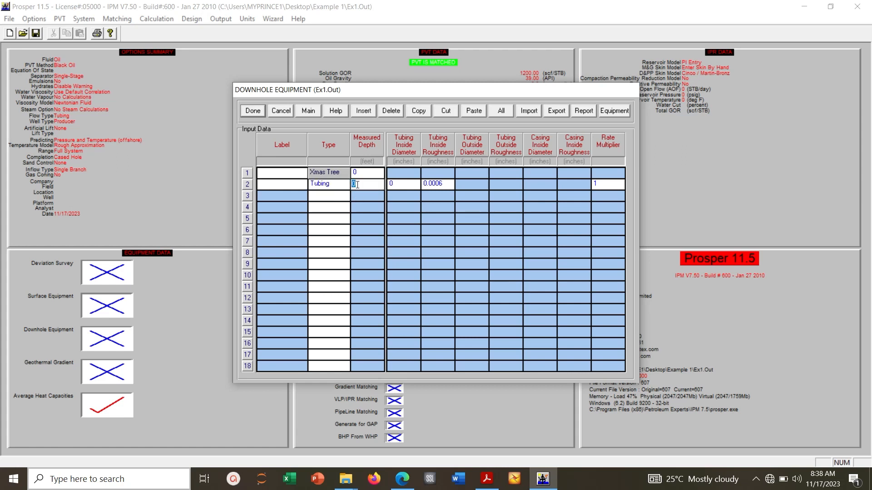
{"action": "type", "text": "98"}
{"action": "type", "text": "00"}
{"action": "key", "text": "BackSpace"}
{"action": "key", "text": "BackSpace"}
{"action": "key", "text": "BackSpace"}
{"action": "key", "text": "BackSpace"}
{"action": "type", "text": "9500"}
{"action": "left_click", "coordinate": [409, 182]}
{"action": "double_click", "coordinate": [407, 181]}
{"action": "type", "text": "3"}
Step: Add casing to a measured depth of 10000 feet with its inside diameter, and accept the downhole equipment
{"action": "left_click", "coordinate": [342, 196]}
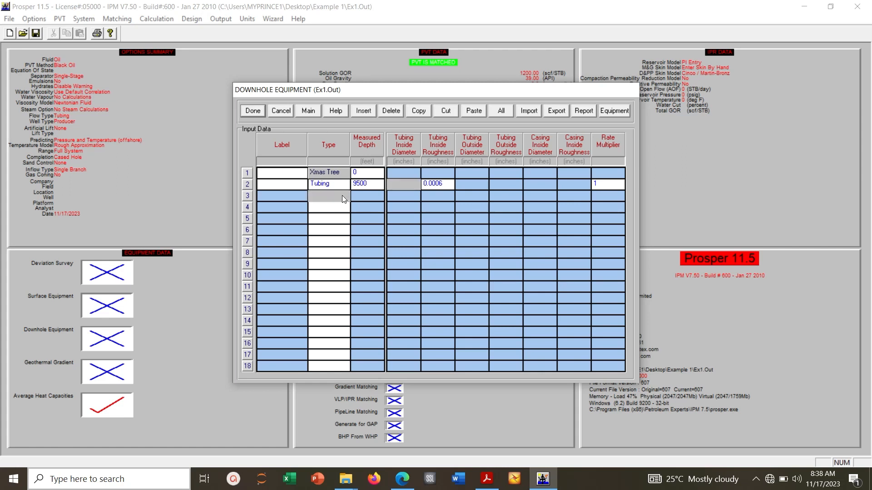
{"action": "left_click", "coordinate": [344, 196]}
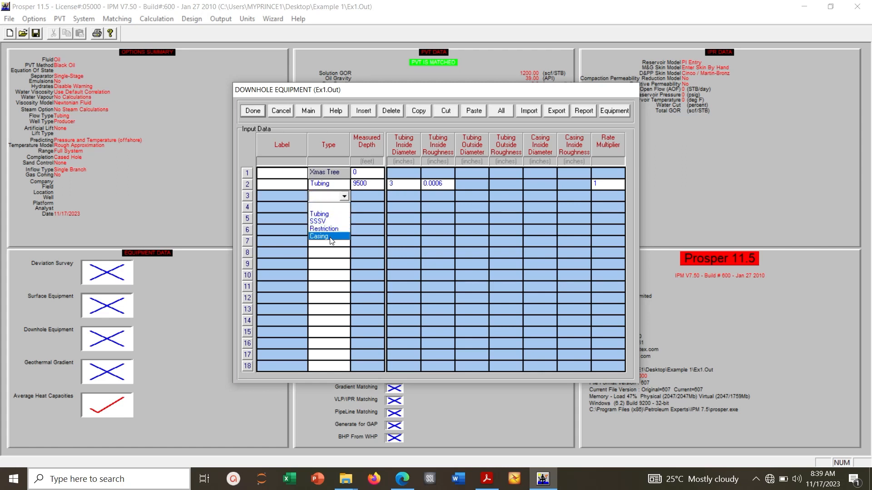
{"action": "left_click", "coordinate": [331, 237]}
{"action": "left_click", "coordinate": [362, 196]}
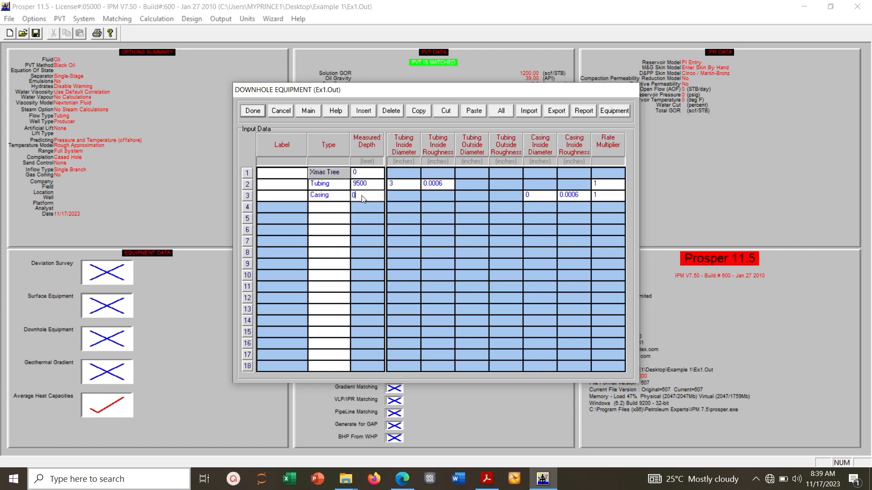
{"action": "double_click", "coordinate": [362, 195]}
{"action": "type", "text": "10000"}
{"action": "left_click", "coordinate": [541, 199]}
{"action": "left_click", "coordinate": [254, 112]}
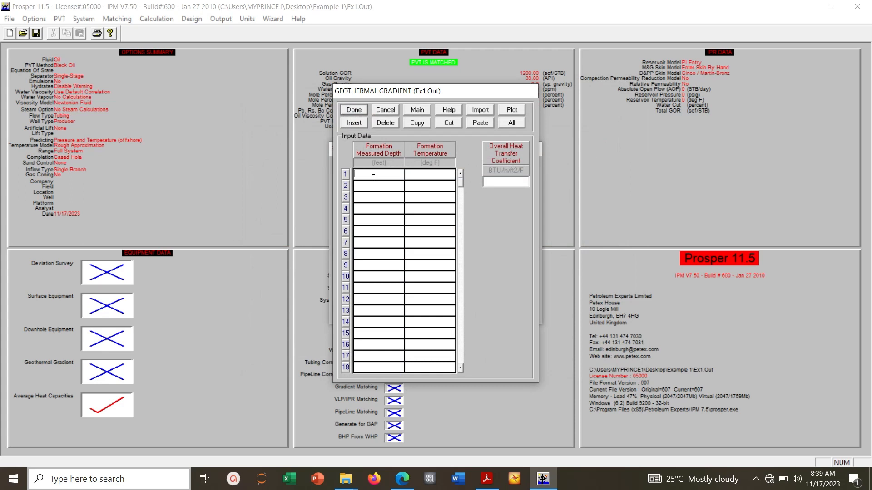
Step: Enter the geothermal gradient as 50 deg F at 0 feet and 200 deg F at 10000 feet, with a heat transfer coefficient of 5
{"action": "type", "text": "0"}
{"action": "left_click", "coordinate": [421, 174]}
{"action": "type", "text": "50"}
{"action": "left_click", "coordinate": [388, 187]}
{"action": "type", "text": "10000"}
{"action": "left_click", "coordinate": [425, 186]}
{"action": "type", "text": "2000"}
{"action": "key", "text": "BackSpace"}
{"action": "left_click", "coordinate": [507, 183]}
{"action": "type", "text": "5"}
{"action": "left_click", "coordinate": [353, 111]}
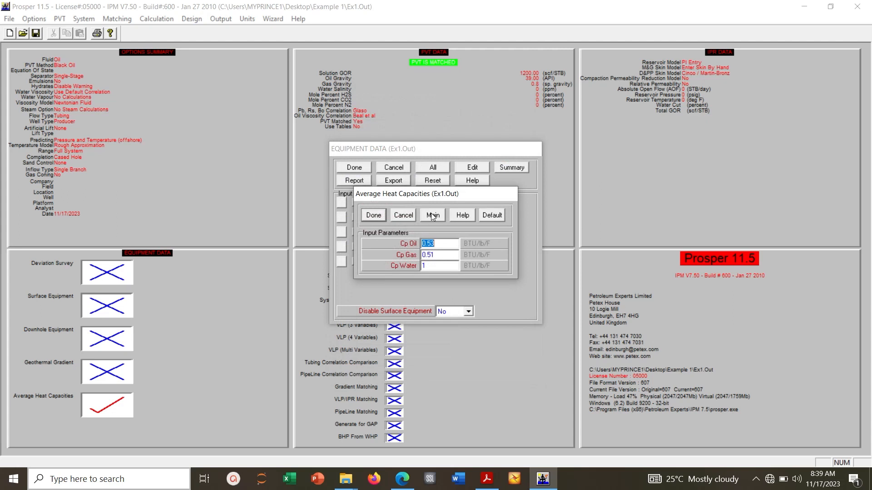
Step: Accept the default average heat capacities and save the model over the existing file
{"action": "key", "text": "Return"}
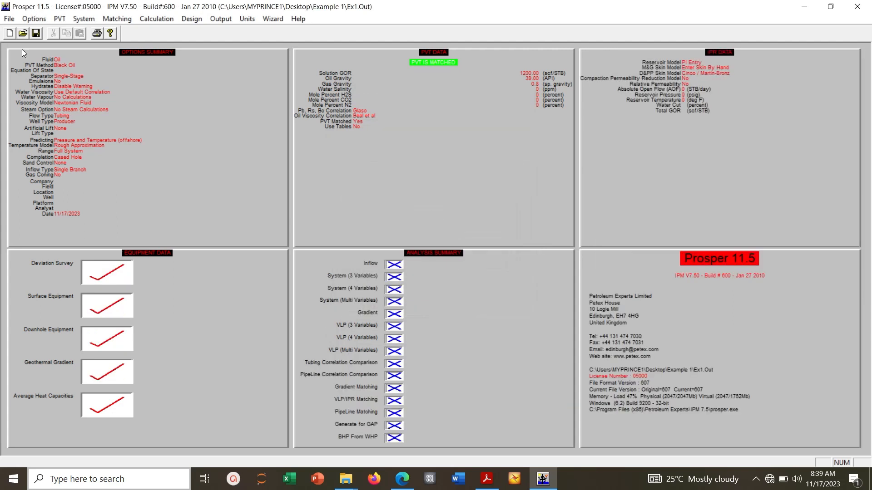
{"action": "left_click", "coordinate": [36, 33]}
{"action": "key", "text": "Return"}
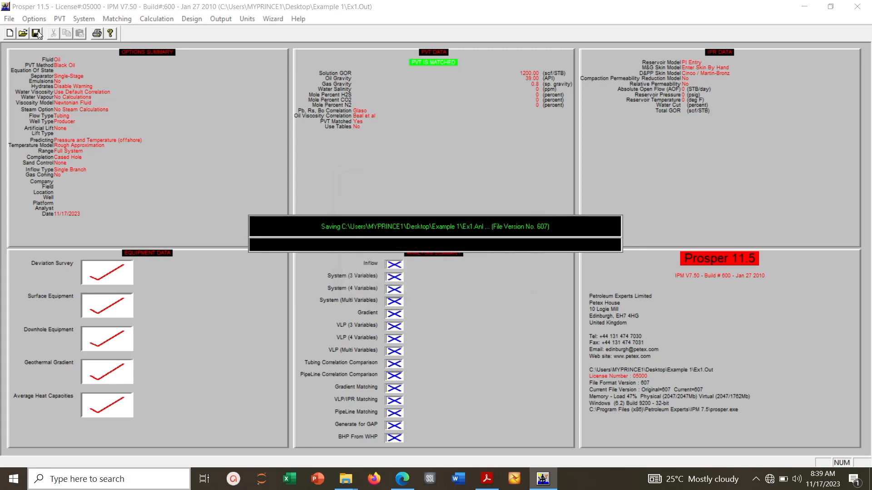
Step: Open the inflow performance setup and select Vogel as the reservoir model
{"action": "left_click", "coordinate": [76, 23]}
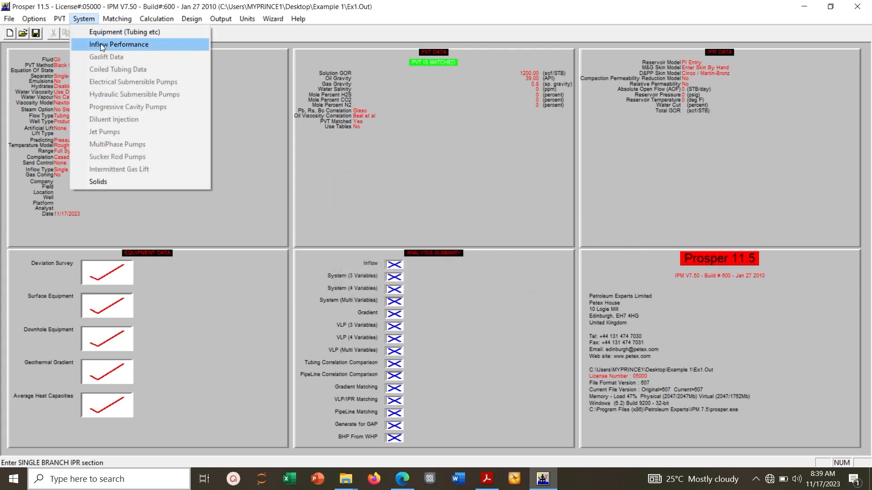
{"action": "left_click", "coordinate": [101, 45]}
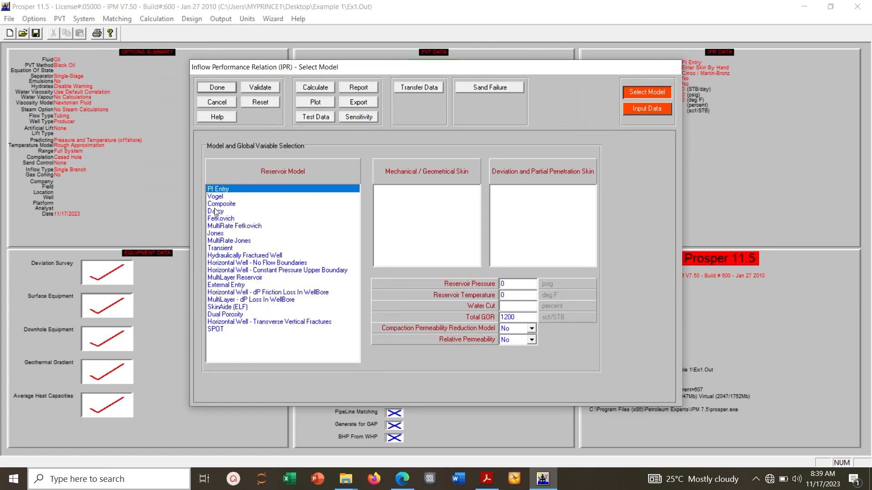
{"action": "left_click", "coordinate": [215, 198]}
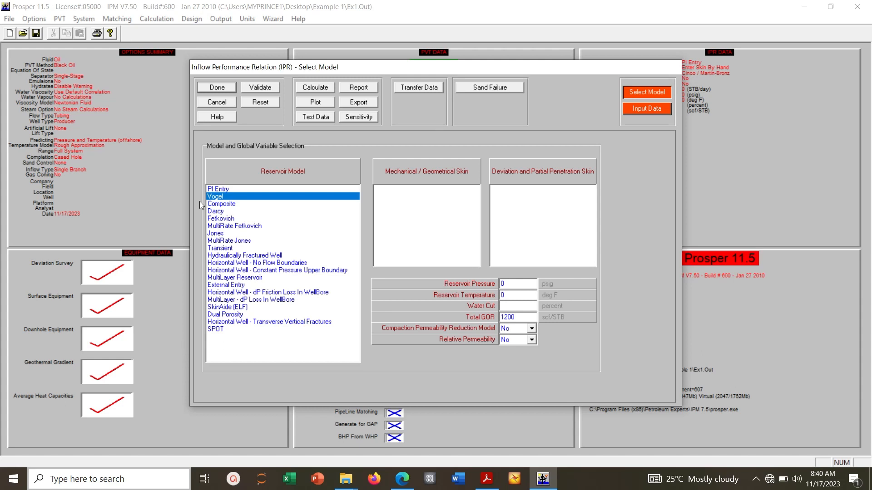
Step: Set the reservoir pressure to 3500 psig, temperature to 200 deg F and water cut to 40 percent, and continue to the Vogel input data
{"action": "double_click", "coordinate": [516, 283]}
{"action": "type", "text": "3500"}
{"action": "key", "text": "Tab"}
{"action": "type", "text": "20"}
{"action": "type", "text": "0"}
{"action": "type", "text": "40"}
{"action": "left_click", "coordinate": [650, 108]}
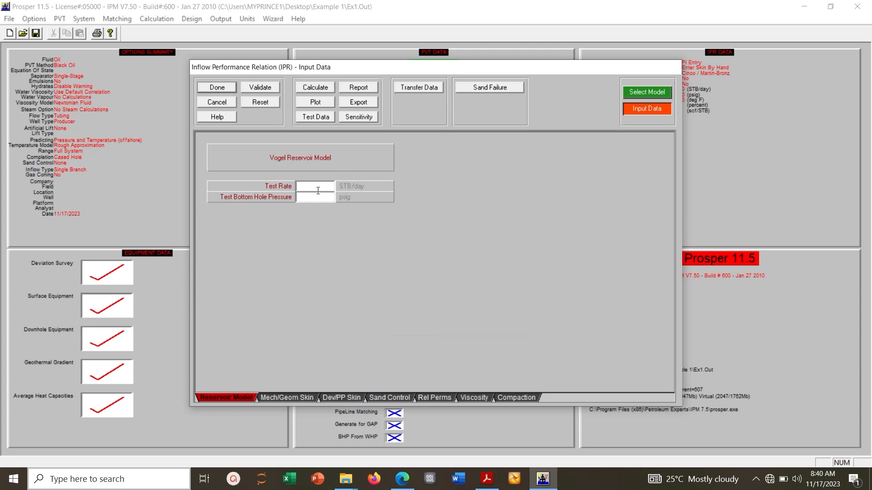
Step: Set the Vogel model's test rate to 2100 STB/day and test bottom hole pressure to 2900 psig
{"action": "type", "text": "500"}
{"action": "key", "text": "BackSpace"}
{"action": "key", "text": "BackSpace"}
{"action": "key", "text": "BackSpace"}
{"action": "type", "text": "2100"}
{"action": "type", "text": "2900"}
Step: Calculate and plot the Vogel inflow performance curve, and return to the main screen
{"action": "left_click", "coordinate": [320, 101]}
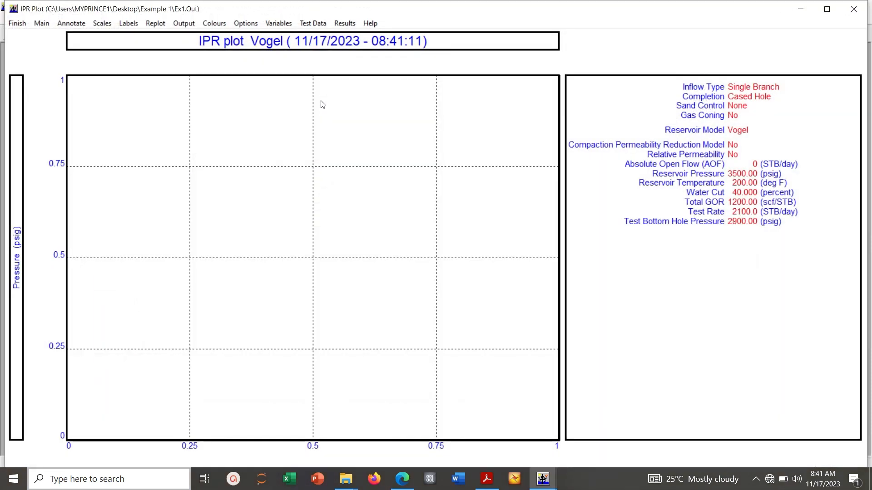
{"action": "left_click", "coordinate": [21, 25]}
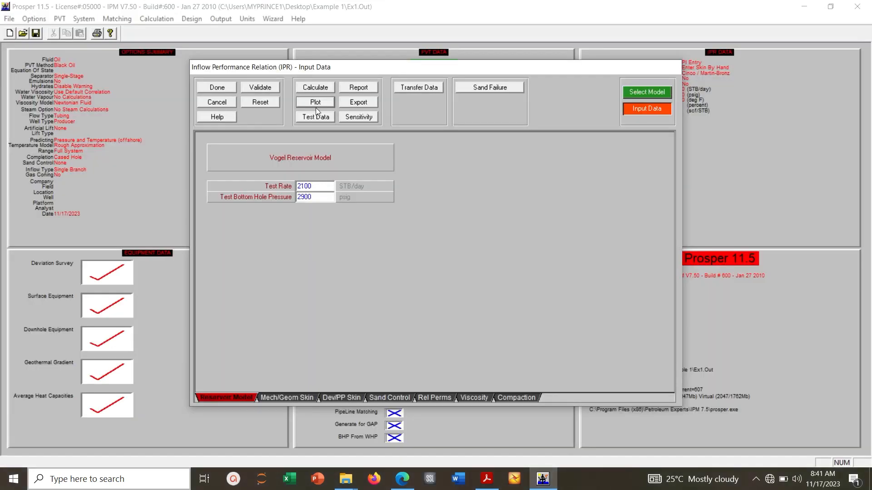
{"action": "left_click", "coordinate": [324, 85]}
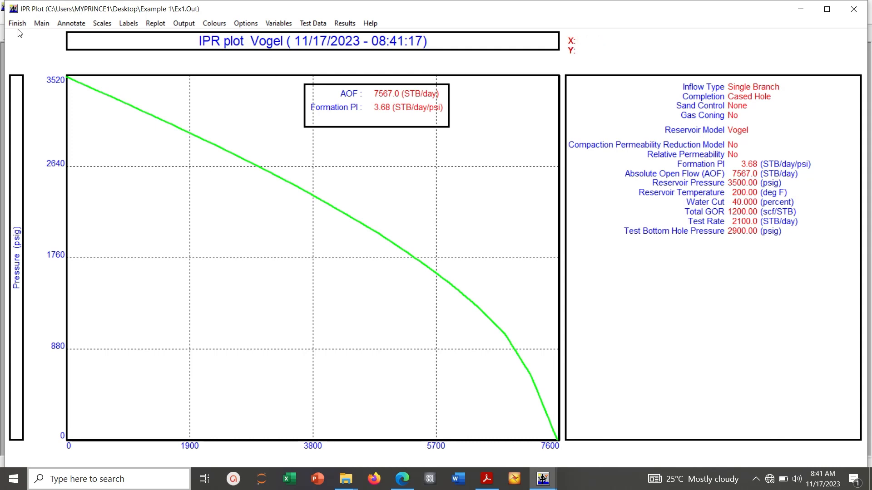
{"action": "left_click", "coordinate": [41, 23]}
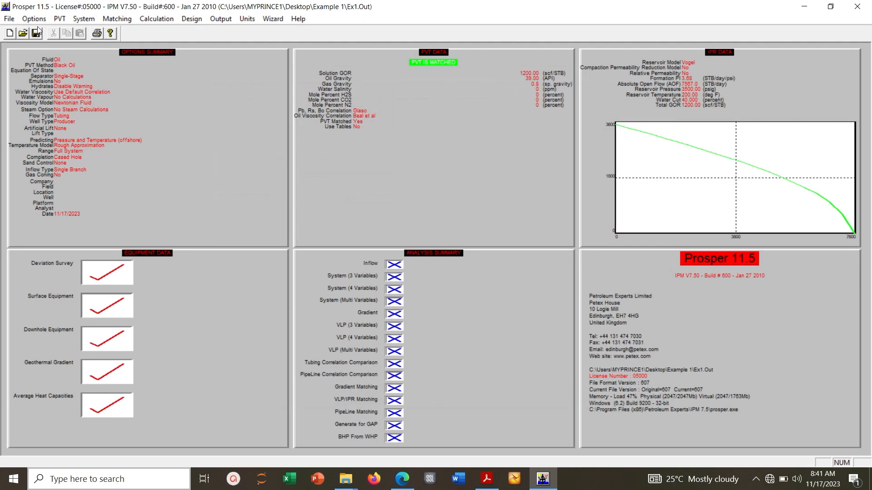
Step: Set up a three-variable System (IPR+VLP) calculation with a top node pressure of 300 psig, and continue to the variable selection
{"action": "left_click", "coordinate": [162, 20]}
{"action": "mouse_move", "coordinate": [184, 41]}
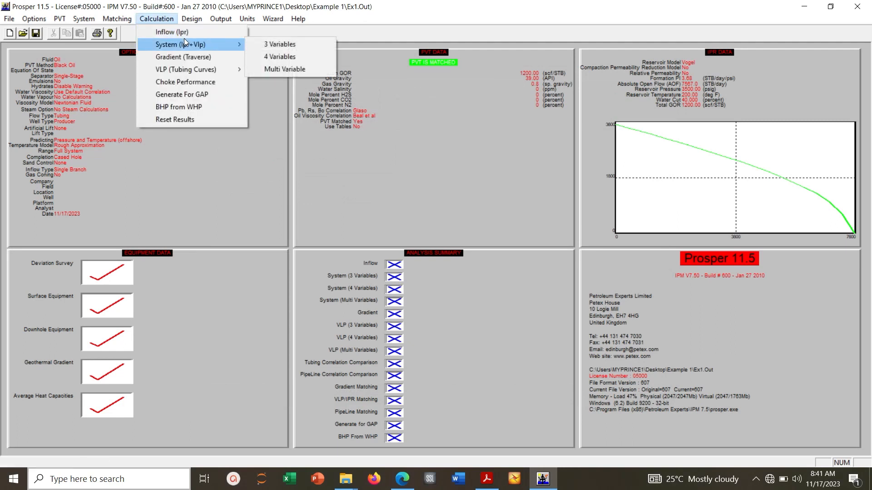
{"action": "left_click", "coordinate": [265, 50]}
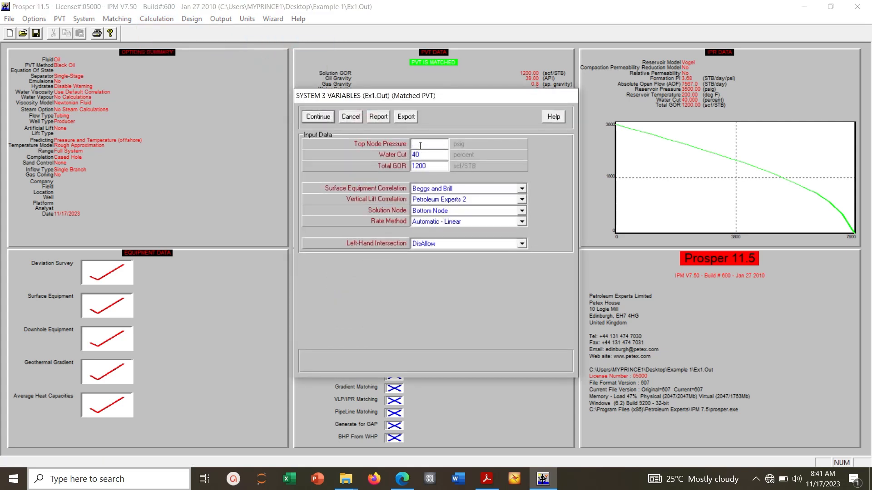
{"action": "type", "text": "2"}
{"action": "key", "text": "BackSpace"}
{"action": "type", "text": "300"}
{"action": "left_click", "coordinate": [320, 118]}
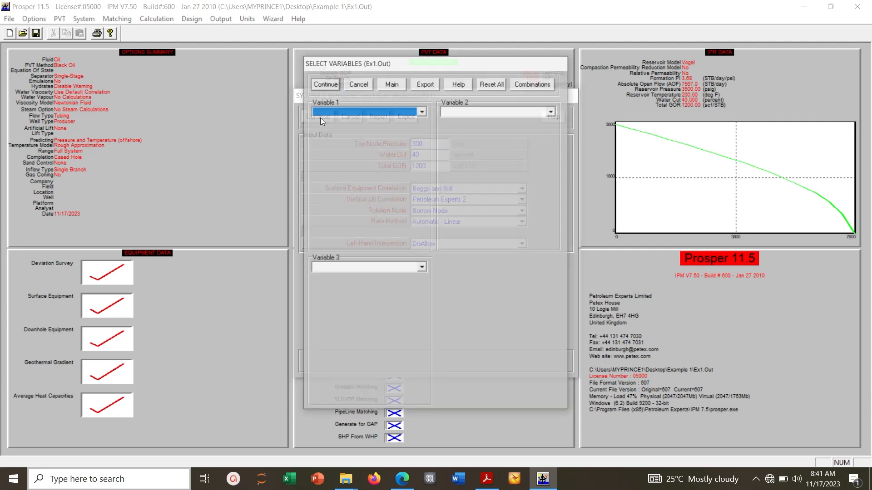
Step: Leave the sensitivity variables empty and run the system inflow and outflow calculation
{"action": "left_click", "coordinate": [324, 84]}
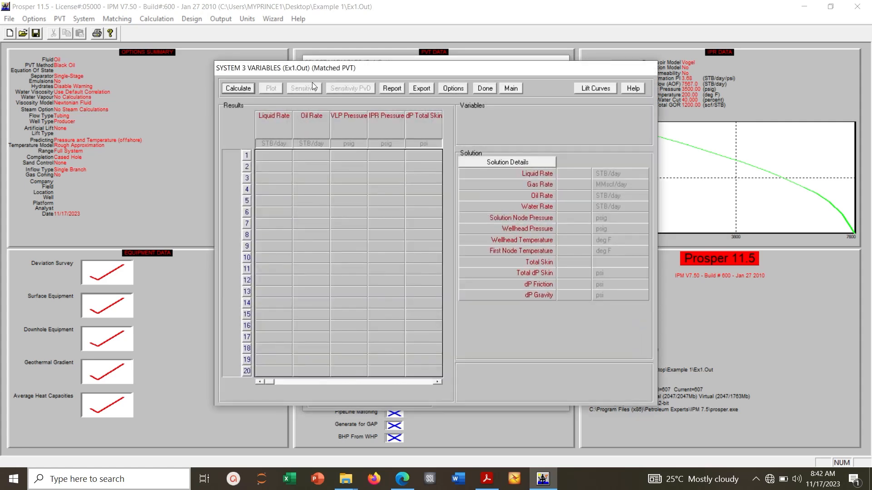
{"action": "left_click", "coordinate": [239, 88]}
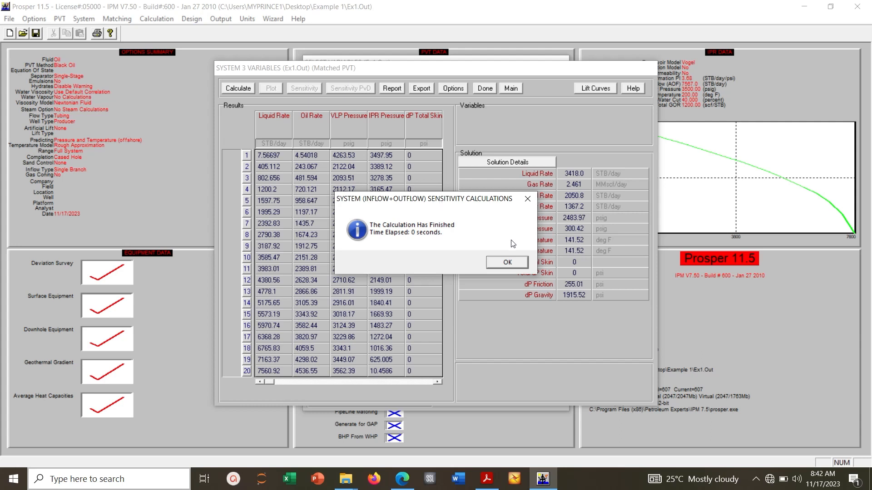
{"action": "left_click", "coordinate": [519, 262]}
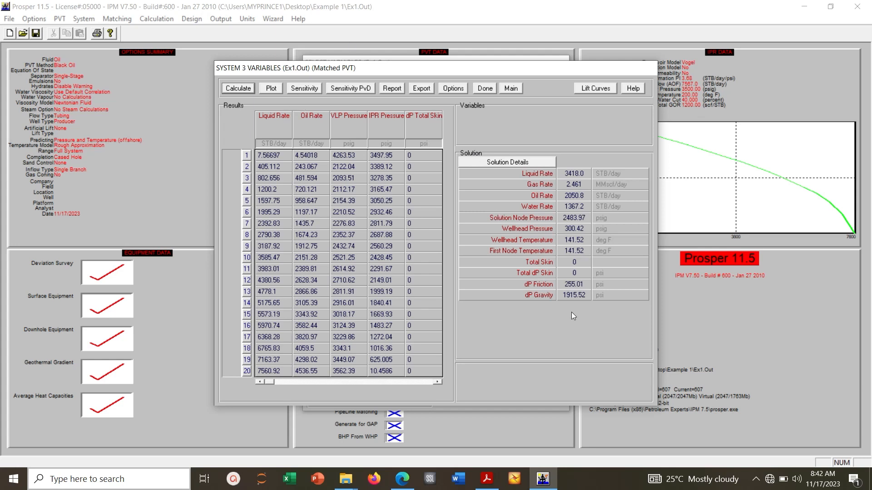
Step: Display the System Plot of the inflow (IPR) and outflow (VLP) curves
{"action": "left_click", "coordinate": [755, 479]}
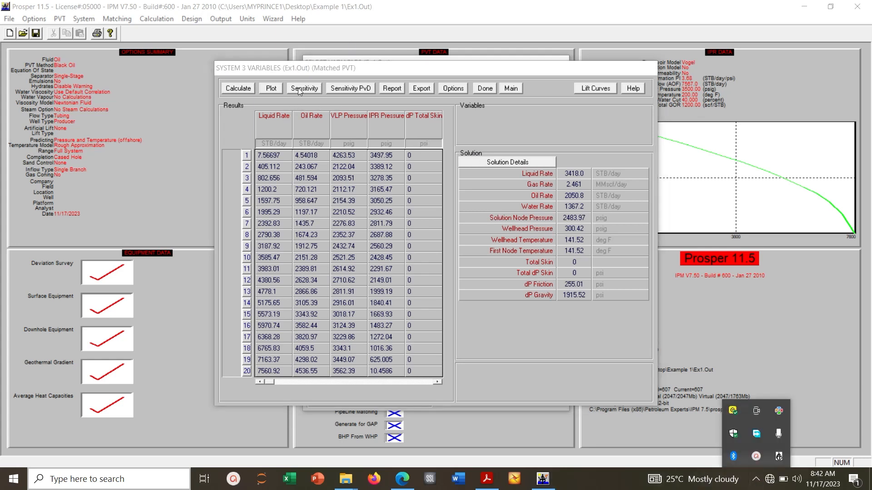
{"action": "left_click", "coordinate": [271, 86]}
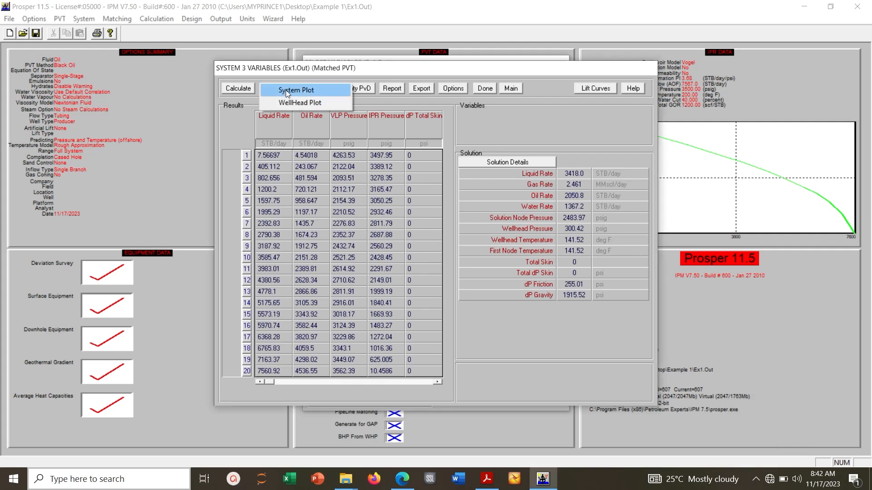
{"action": "left_click", "coordinate": [286, 91]}
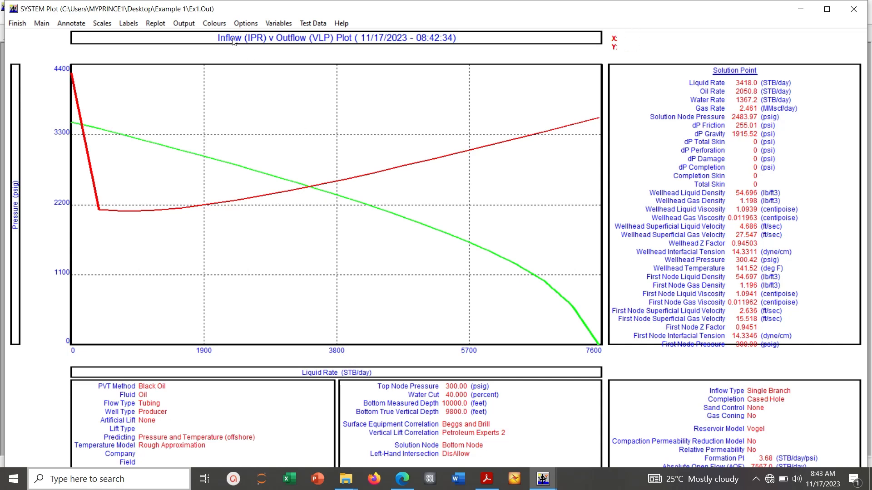
Step: Change the system plot's x-axis variable to Oil Rate, and return to the calculation results once the plot is viewed
{"action": "left_click", "coordinate": [274, 25]}
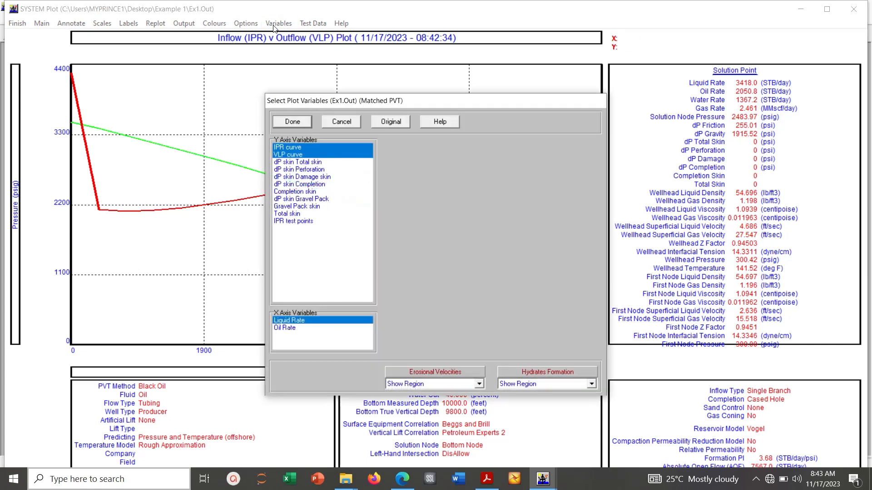
{"action": "left_click", "coordinate": [286, 328]}
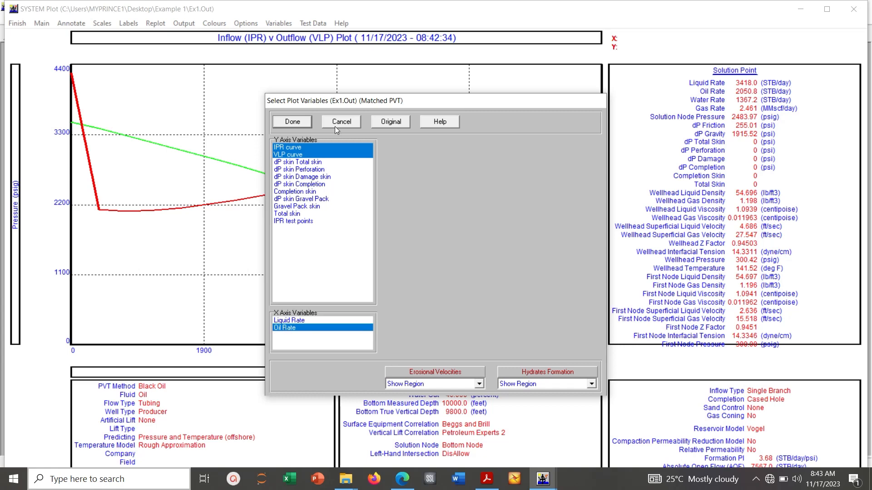
{"action": "left_click", "coordinate": [300, 122]}
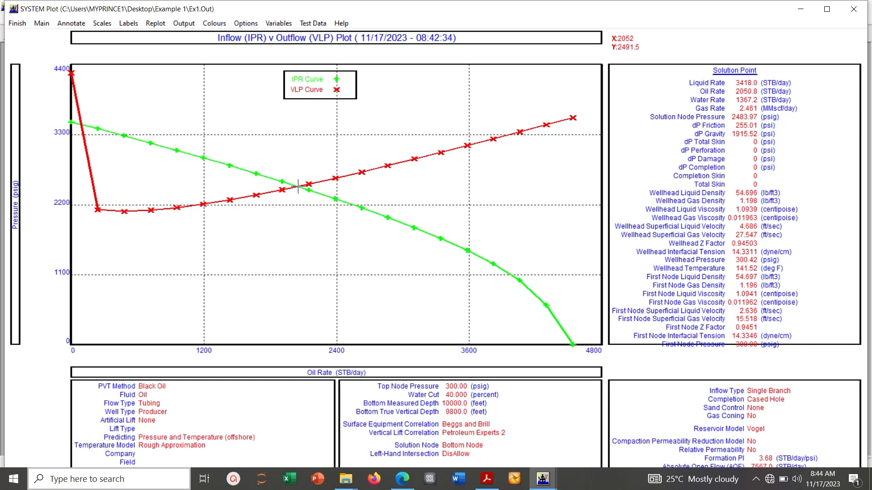
{"action": "left_click", "coordinate": [755, 480]}
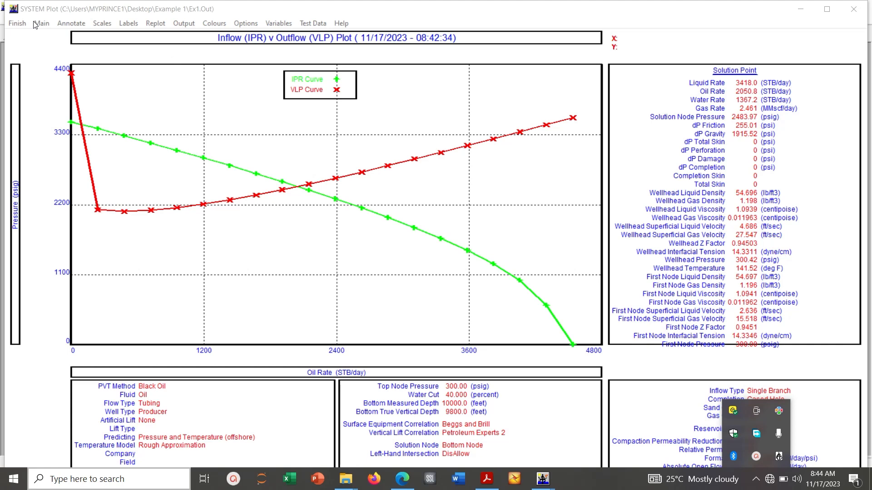
{"action": "left_click", "coordinate": [16, 25]}
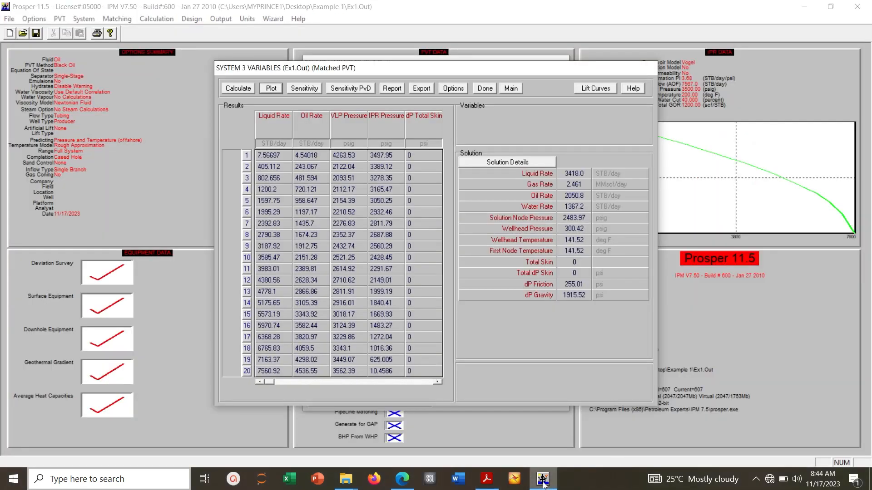
{"action": "mouse_move", "coordinate": [543, 484]}
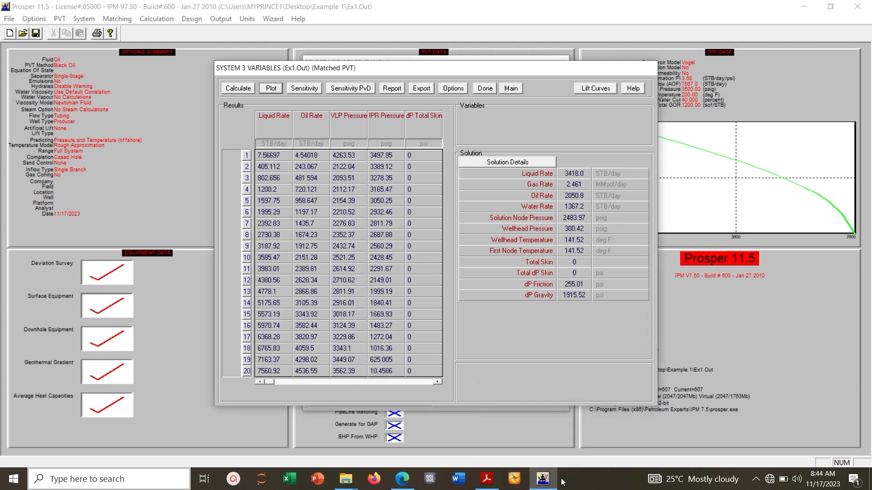
{"action": "left_click", "coordinate": [755, 481]}
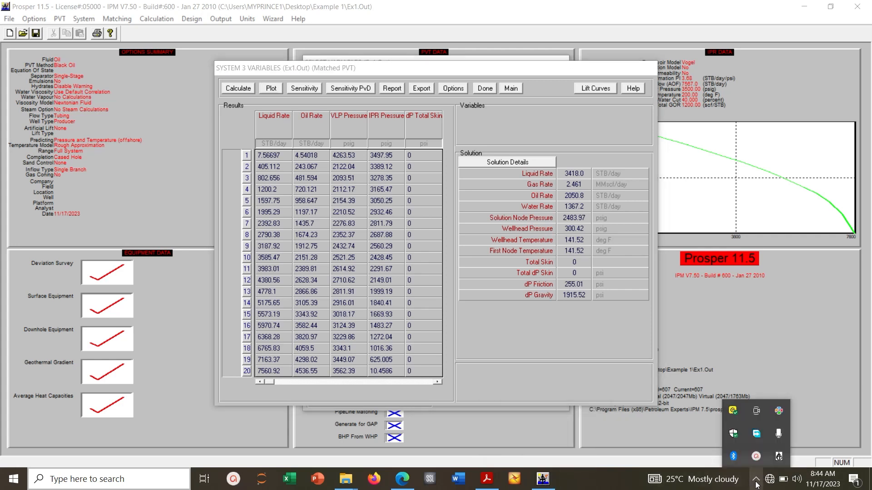
{"action": "left_click", "coordinate": [756, 459]}
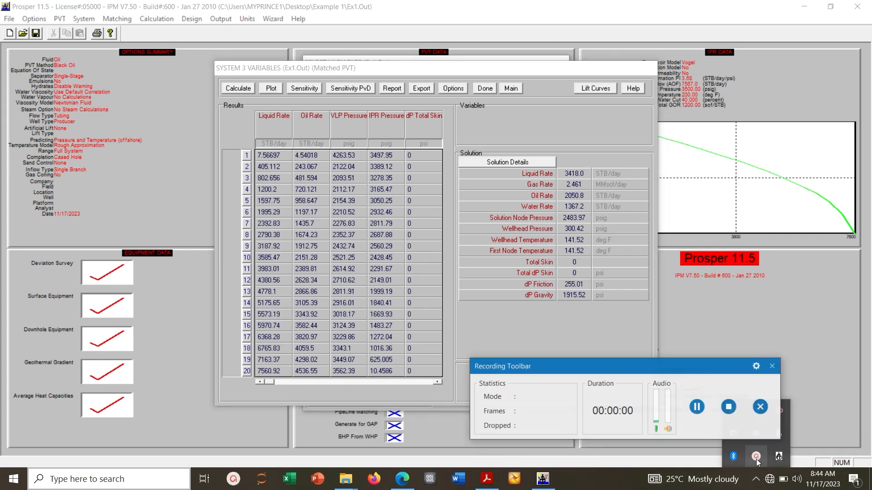